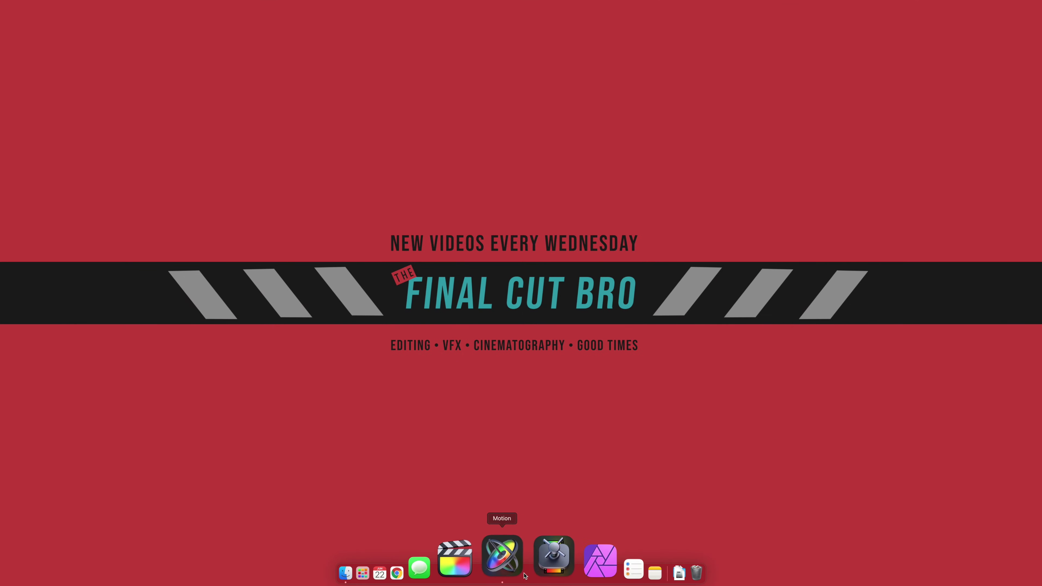
# Create a new Motion project by importing the Sunset Sketch Effect 2.mp4 clip.
pyautogui.click(54, 4)
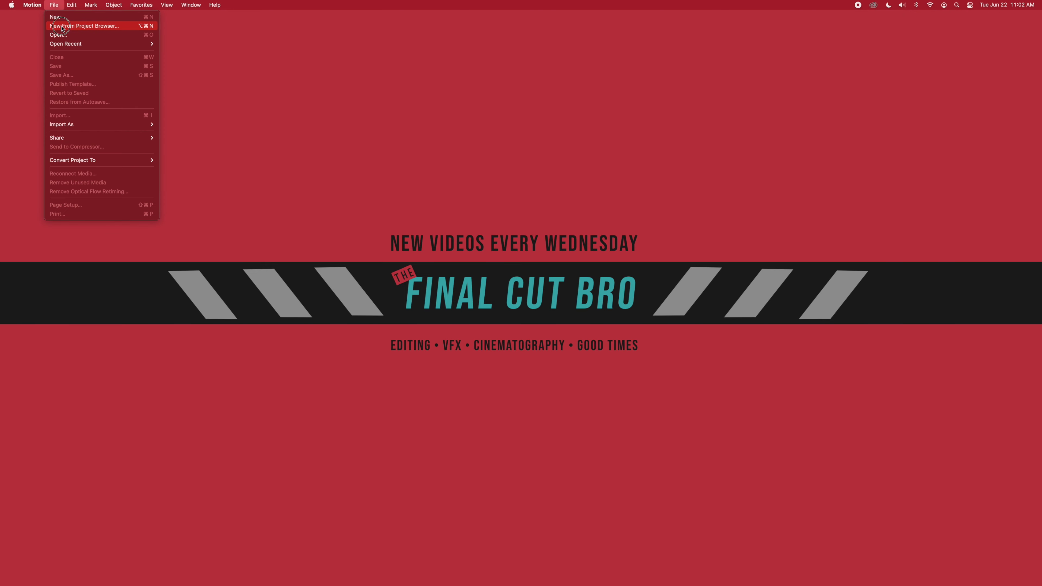
pyautogui.click(82, 26)
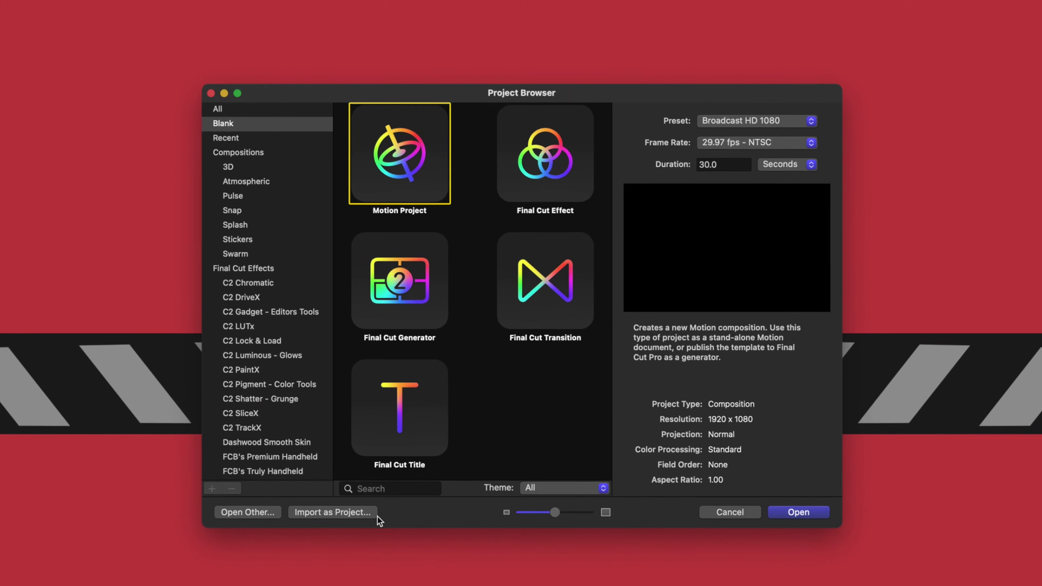
pyautogui.click(374, 514)
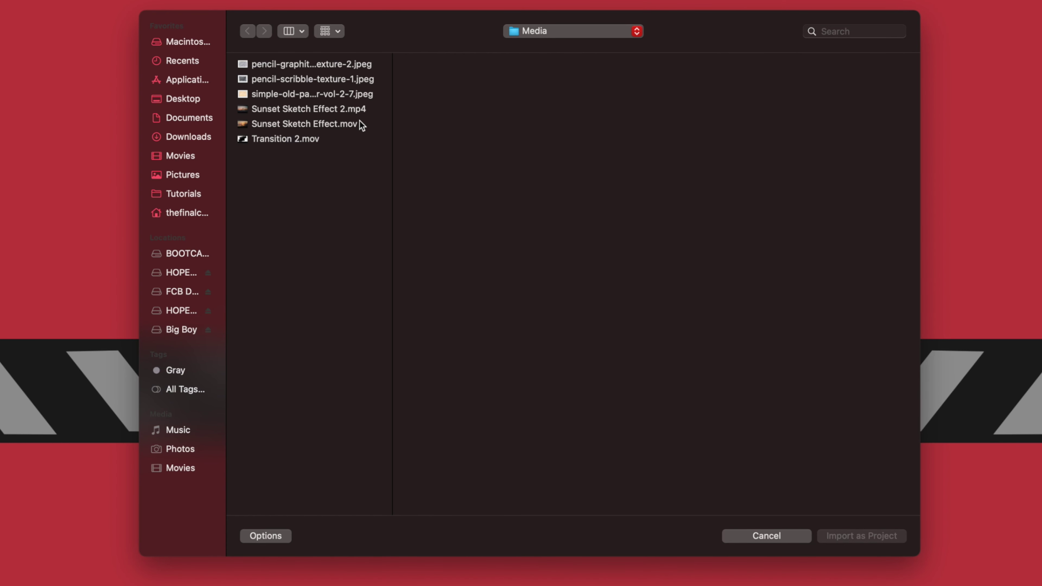
pyautogui.click(320, 108)
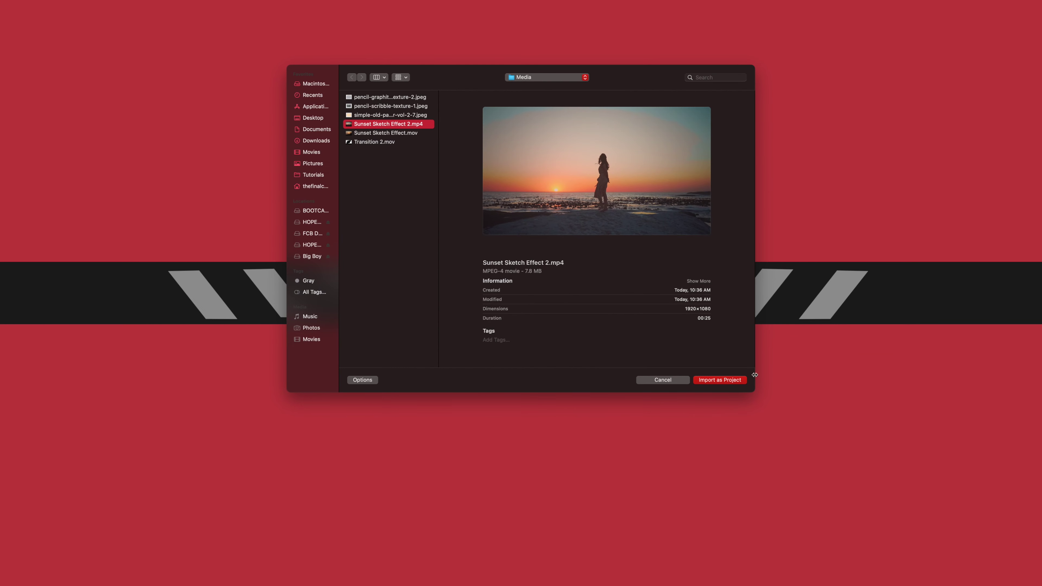
pyautogui.click(727, 380)
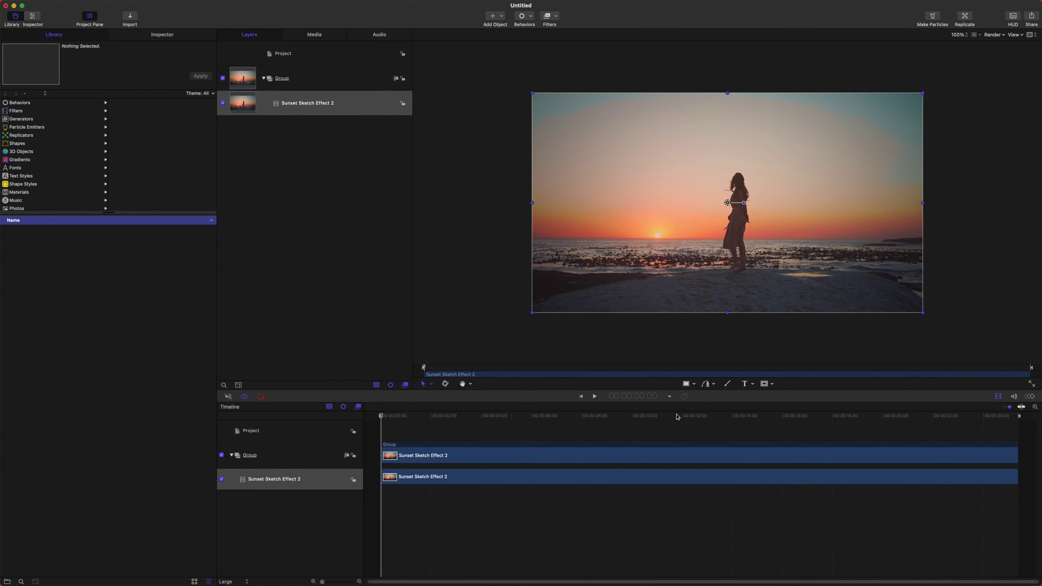
# Make a clone layer of the Sunset Sketch Effect 2 clip with K.
pyautogui.click(335, 110)
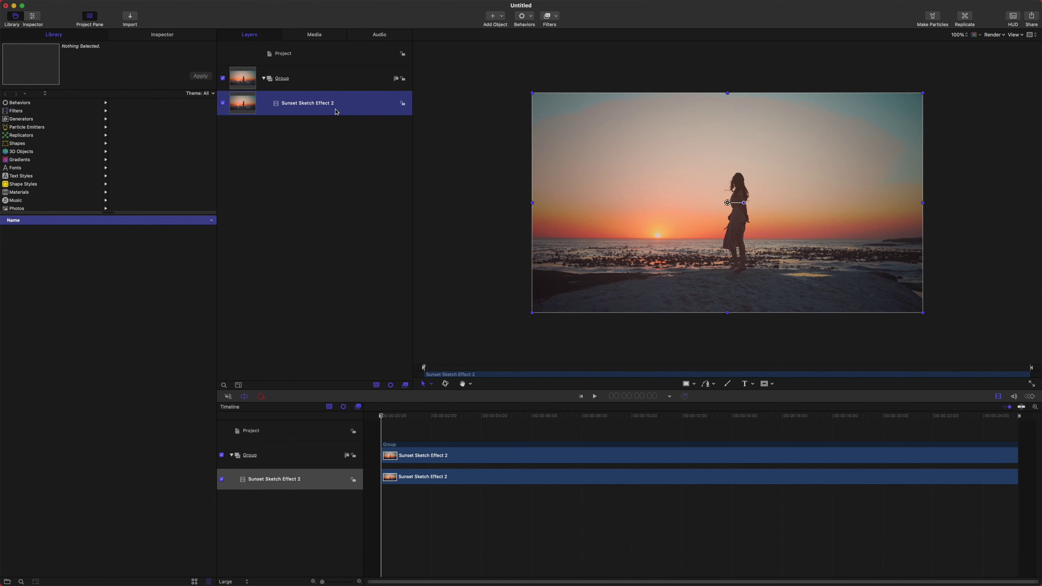
pyautogui.click(361, 144)
pyautogui.press('super+z')
pyautogui.press('k')
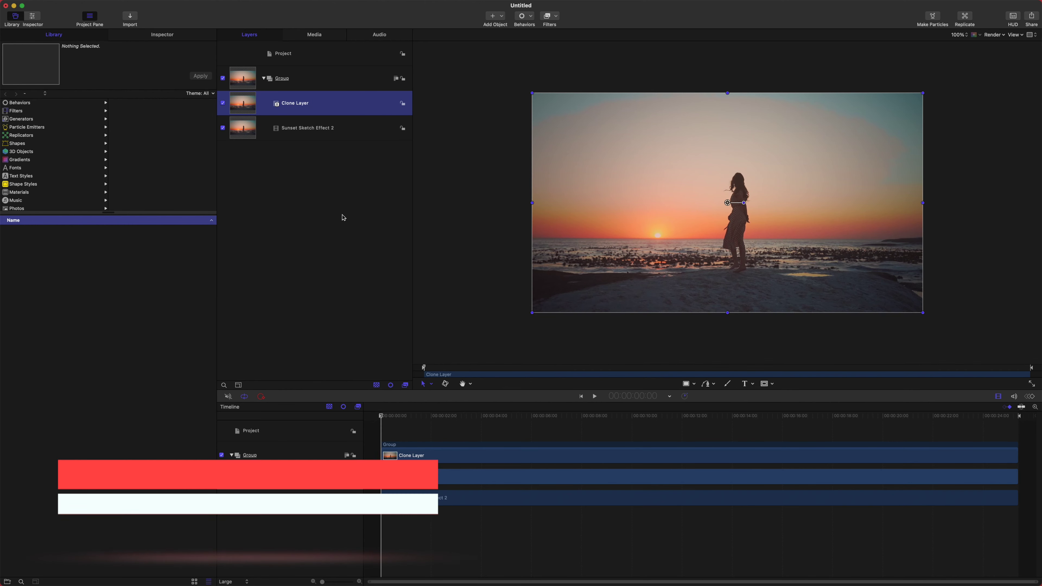
# Rename the clone layer to 'Image Mask Layer'.
pyautogui.click(290, 136)
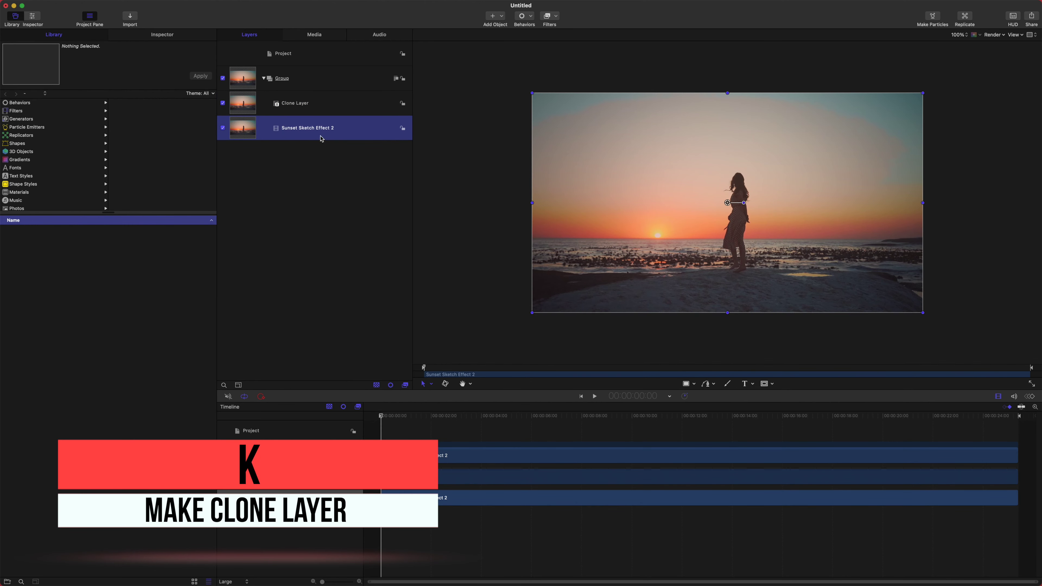
pyautogui.click(322, 113)
pyautogui.doubleClick(339, 103)
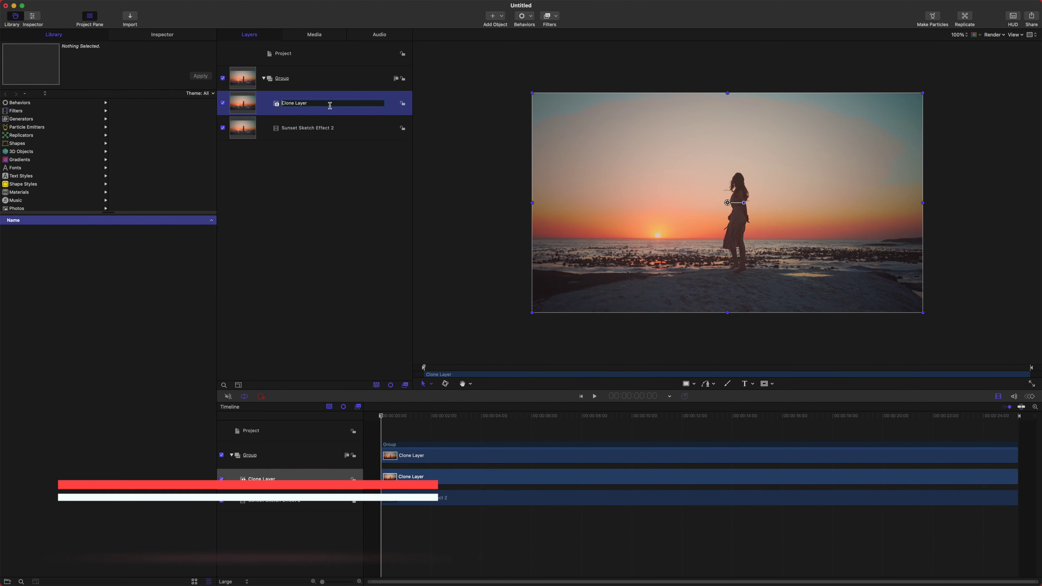
pyautogui.press('BackSpace')
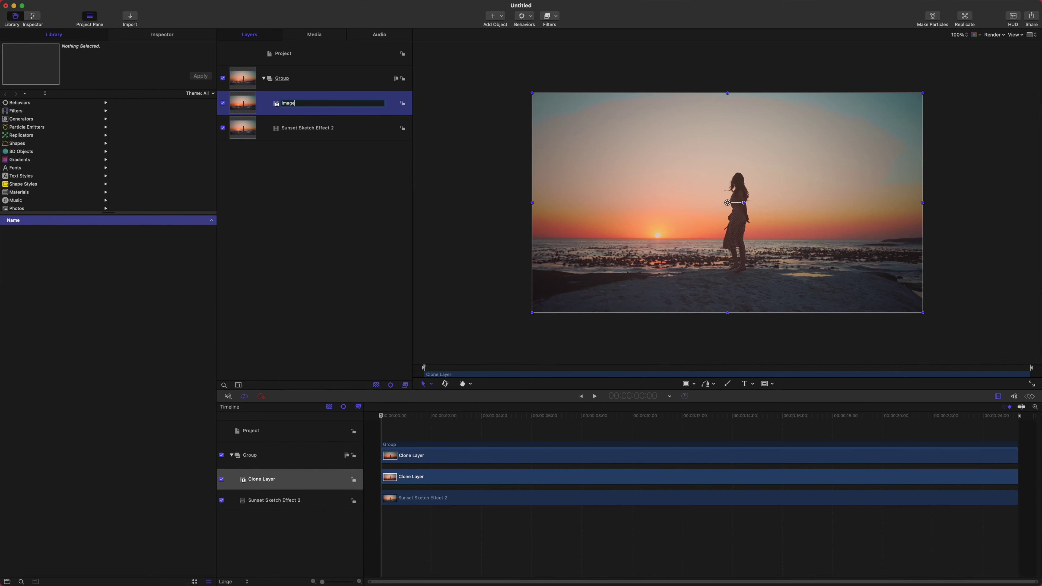
pyautogui.write('Image Mask Layer')
pyautogui.press('Return')
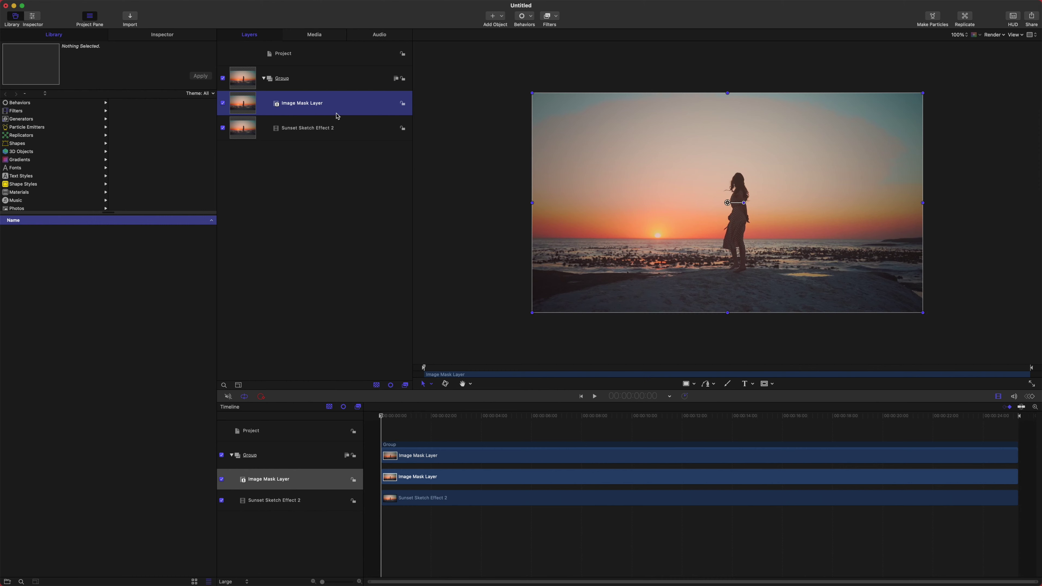
# Apply a Color > Threshold filter to Image Mask Layer, then deselect everything.
pyautogui.click(557, 17)
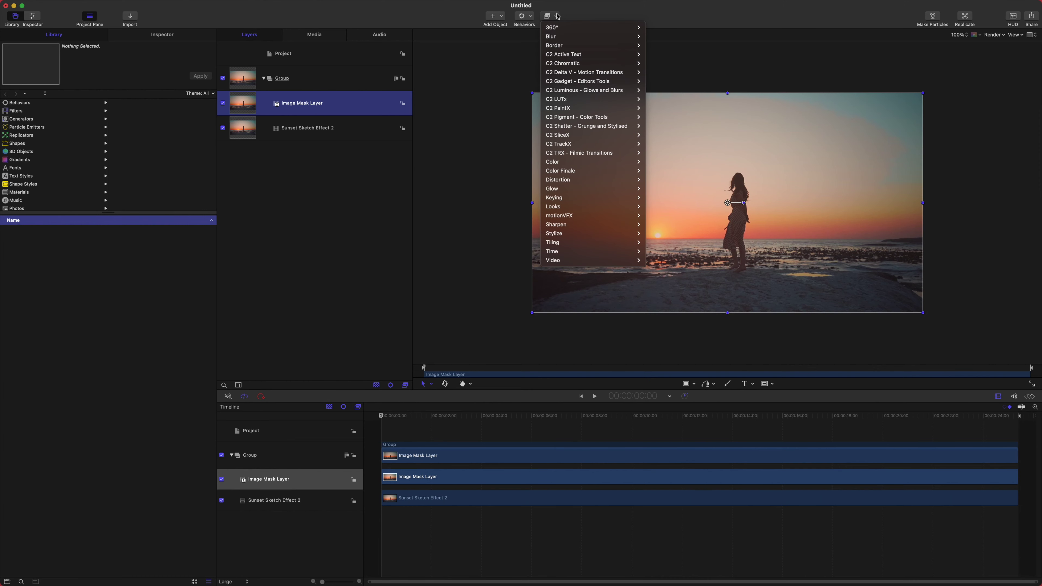
pyautogui.moveTo(570, 161)
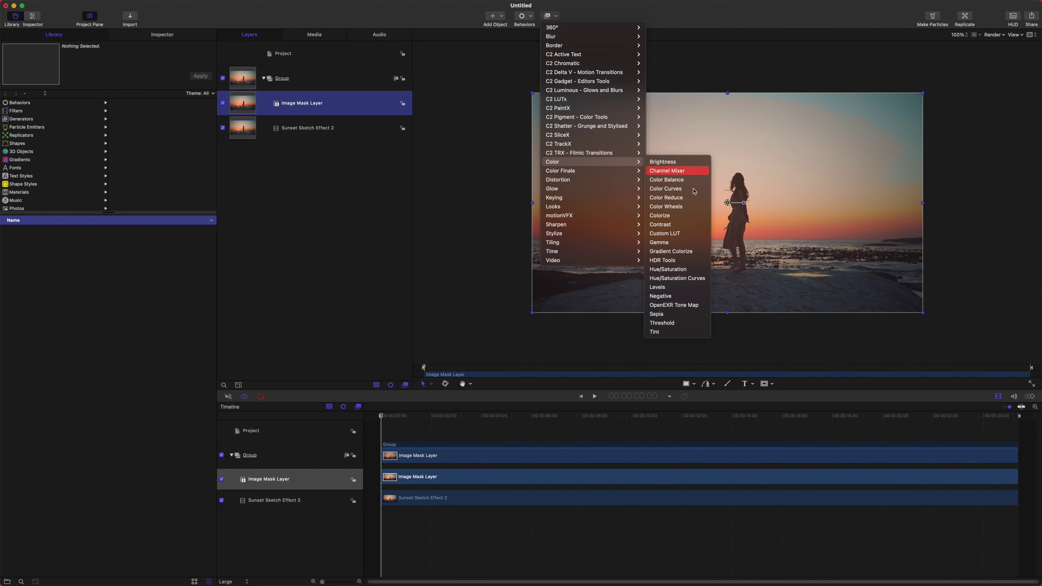
pyautogui.click(684, 323)
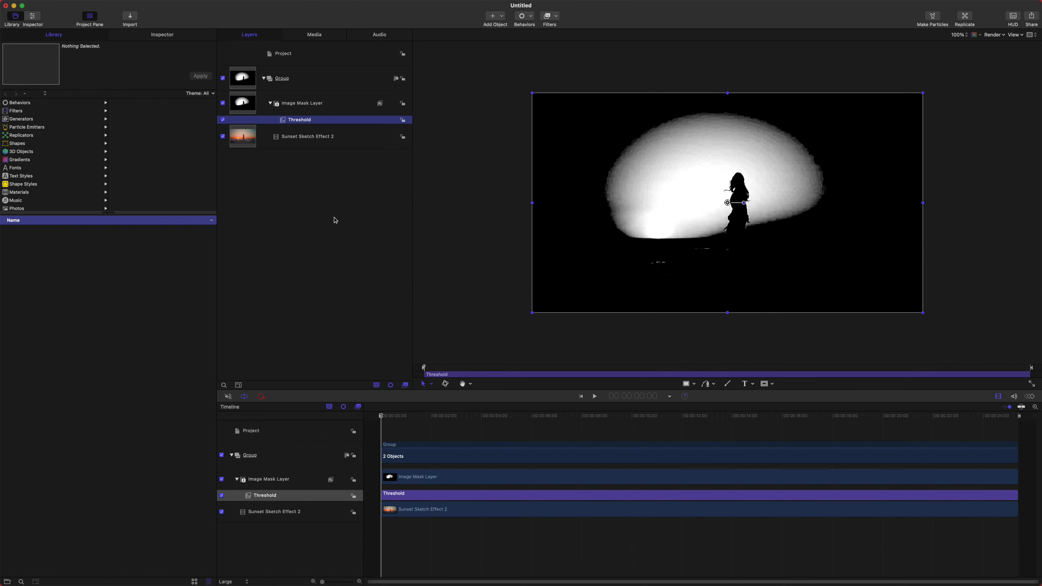
pyautogui.click(337, 193)
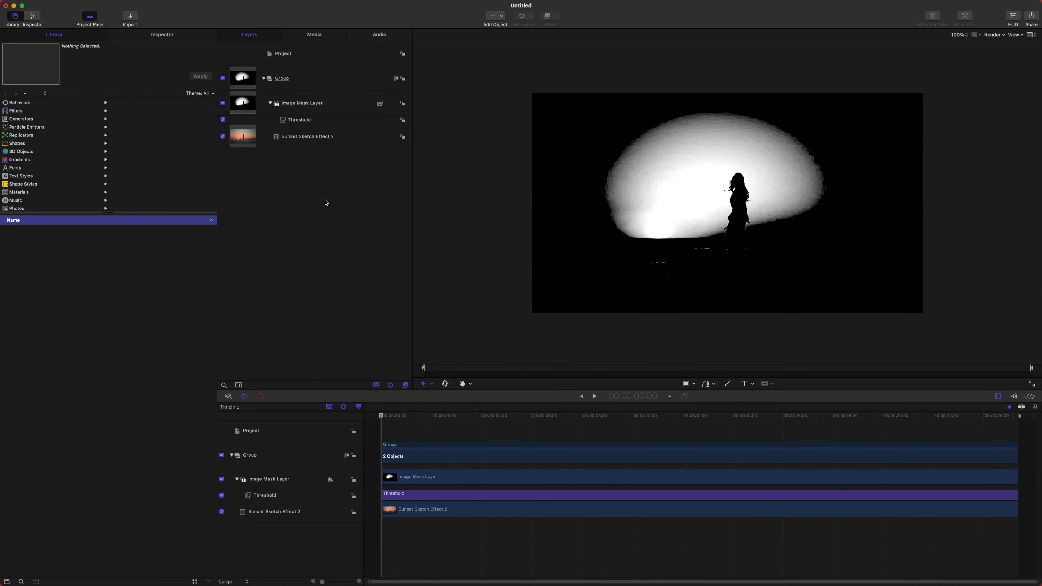
# Add a new empty group named 'Pencil Texture Group'.
pyautogui.rightClick(312, 212)
pyautogui.click(328, 218)
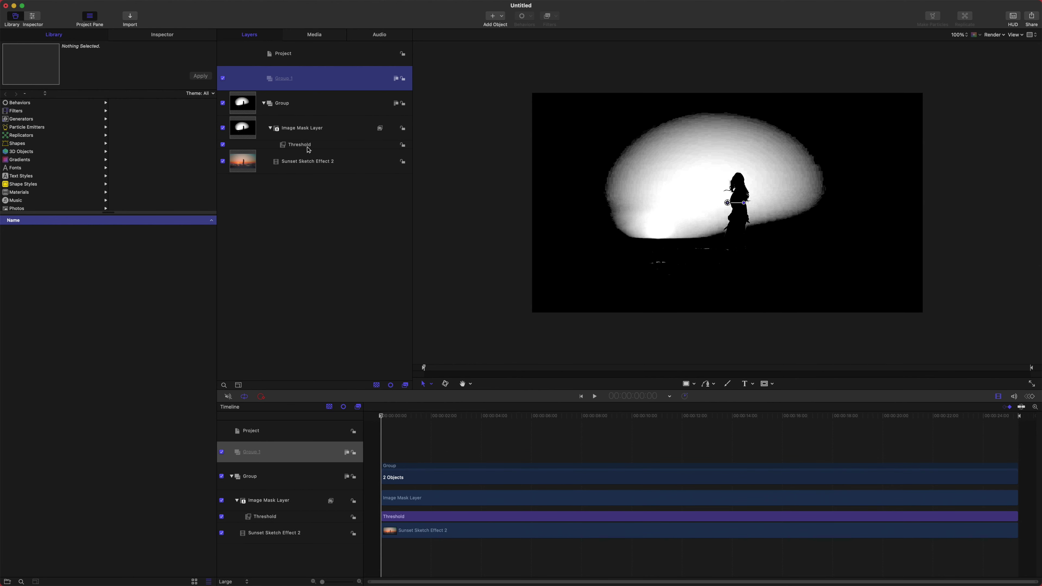
pyautogui.doubleClick(312, 72)
pyautogui.write('Pencil Texture Group')
pyautogui.press('Return')
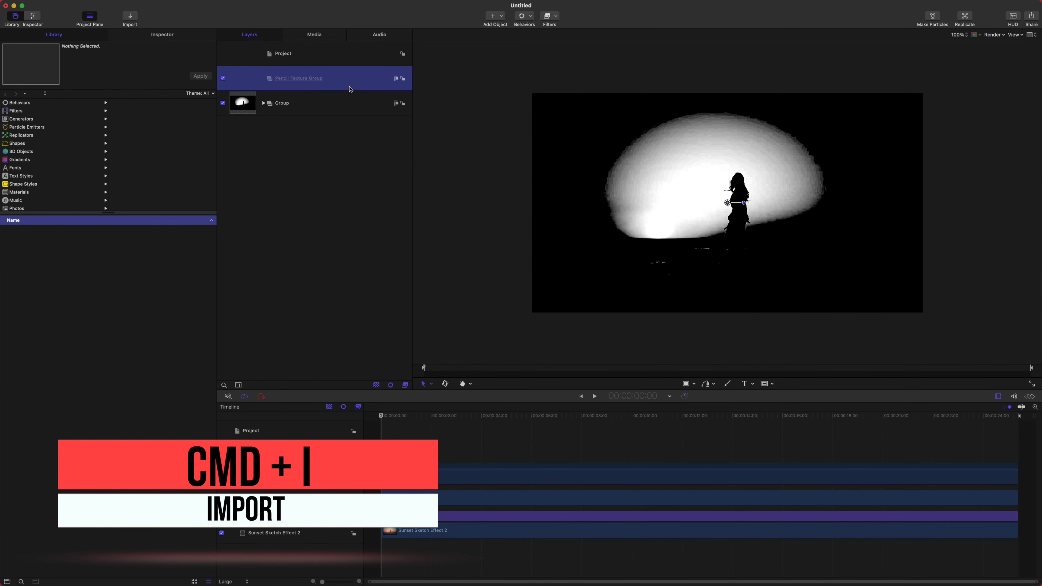
# Import pencil-graphite-texture-2.jpeg into the group and begin naming it 'Light Pencil Texture'.
pyautogui.press('super+i')
pyautogui.click(376, 115)
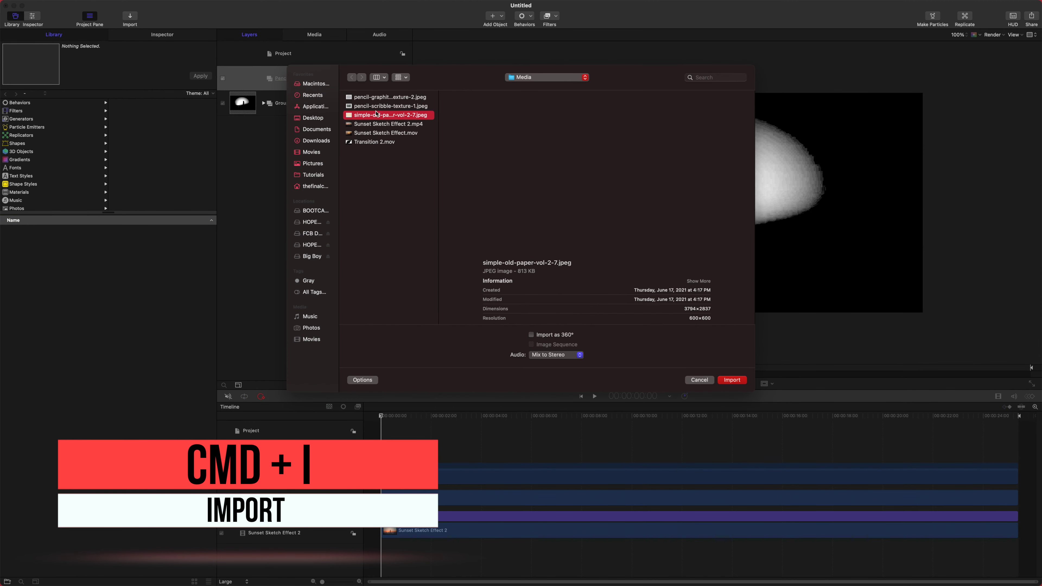
pyautogui.click(376, 106)
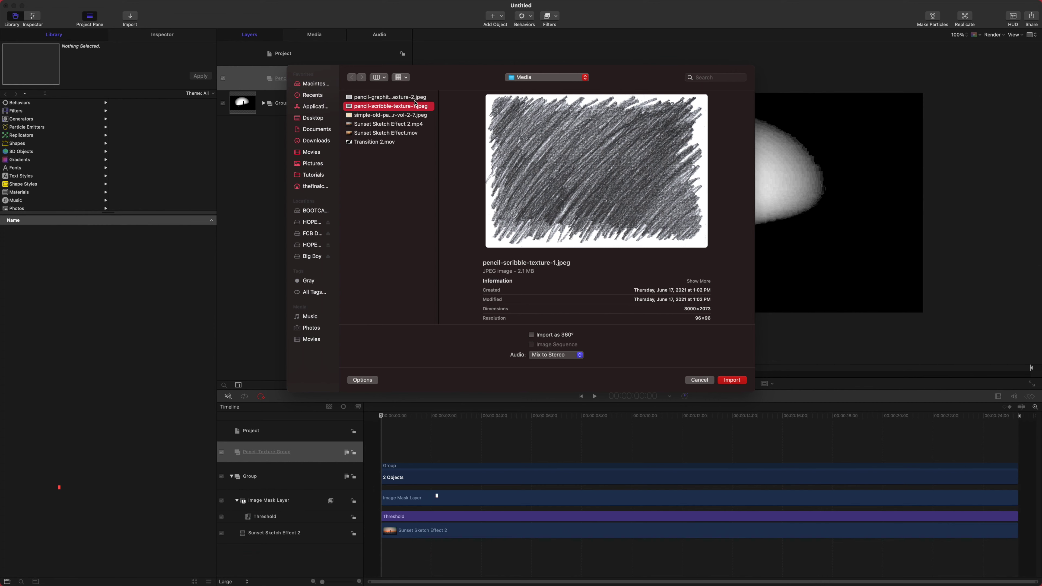
pyautogui.click(385, 97)
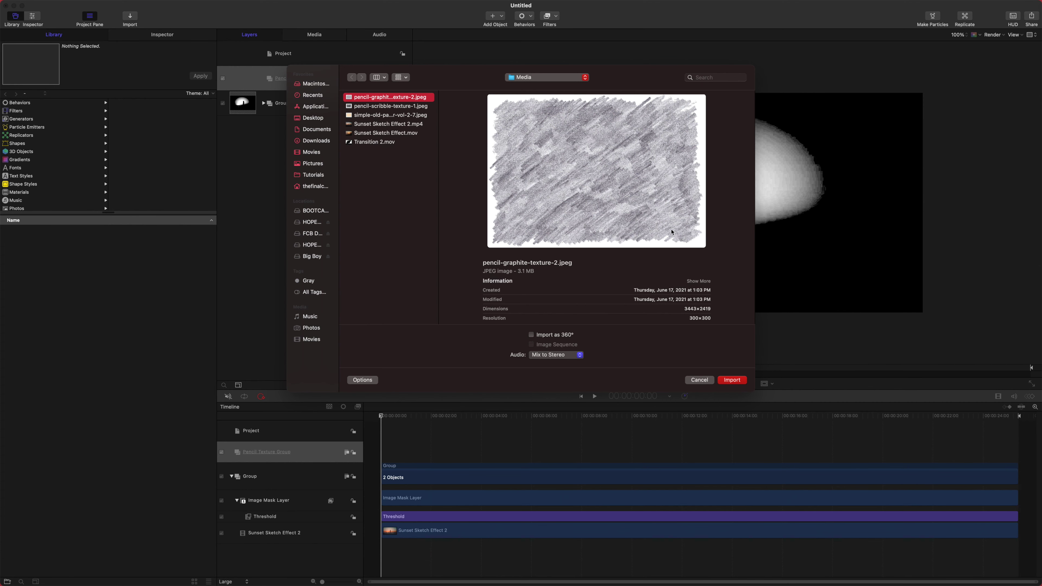
pyautogui.click(733, 380)
pyautogui.press('Return')
pyautogui.write('Li')
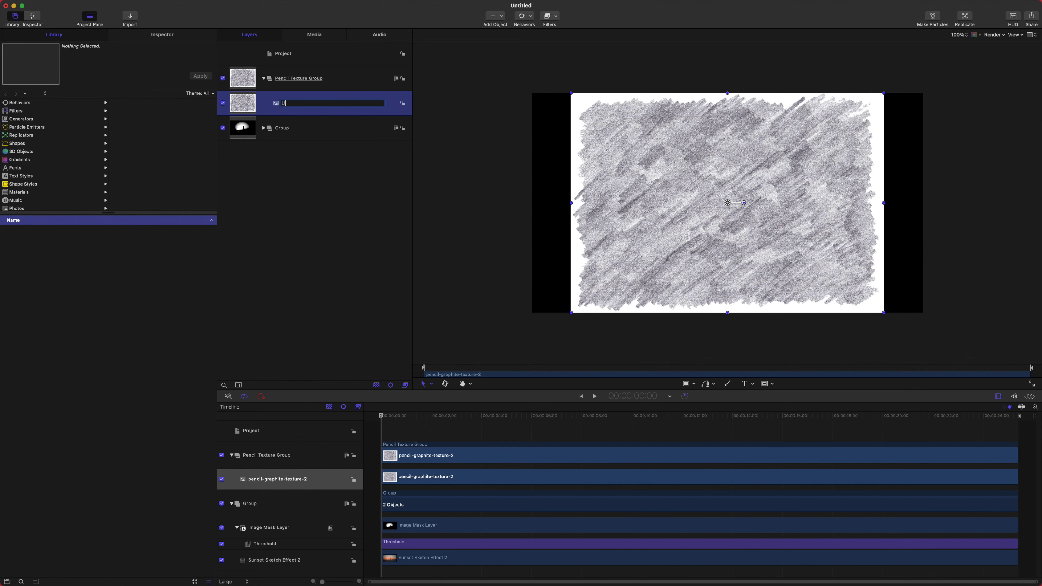
pyautogui.write('ght Pencil Texture')
# Add an image mask to Light Pencil Texture using Image Mask Layer as the source.
pyautogui.press('Return')
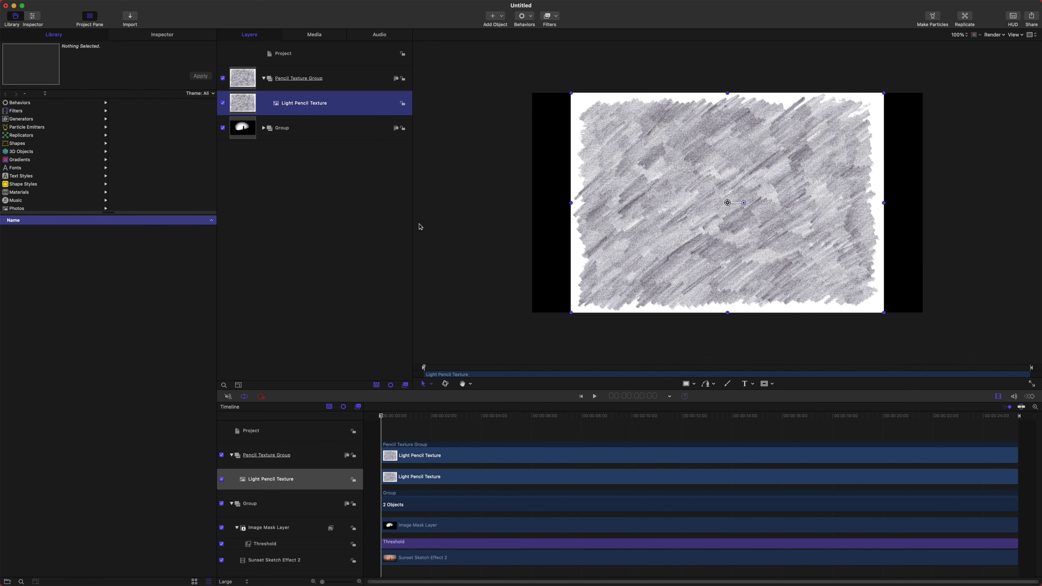
pyautogui.rightClick(353, 108)
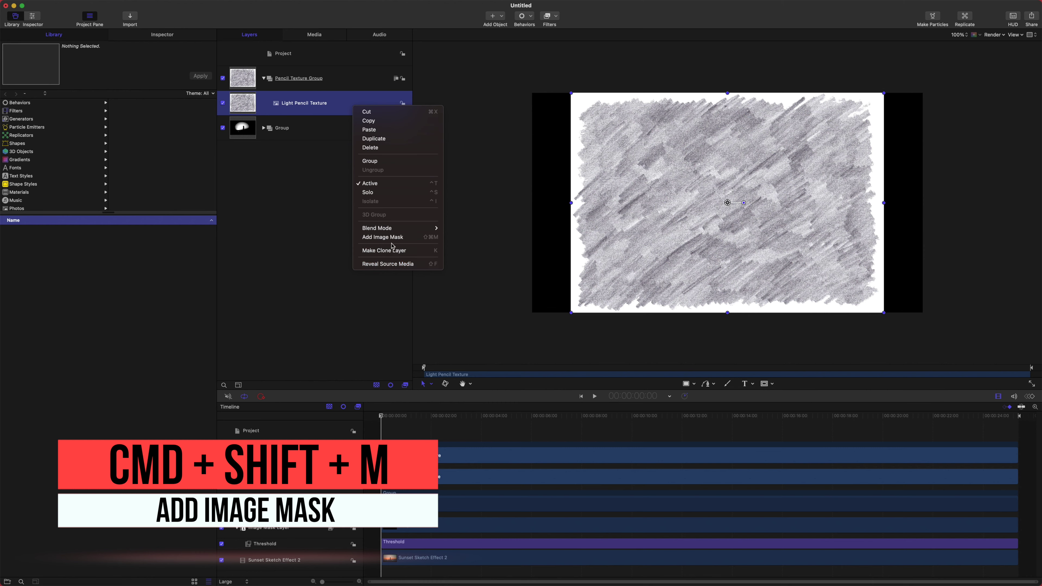
pyautogui.click(384, 237)
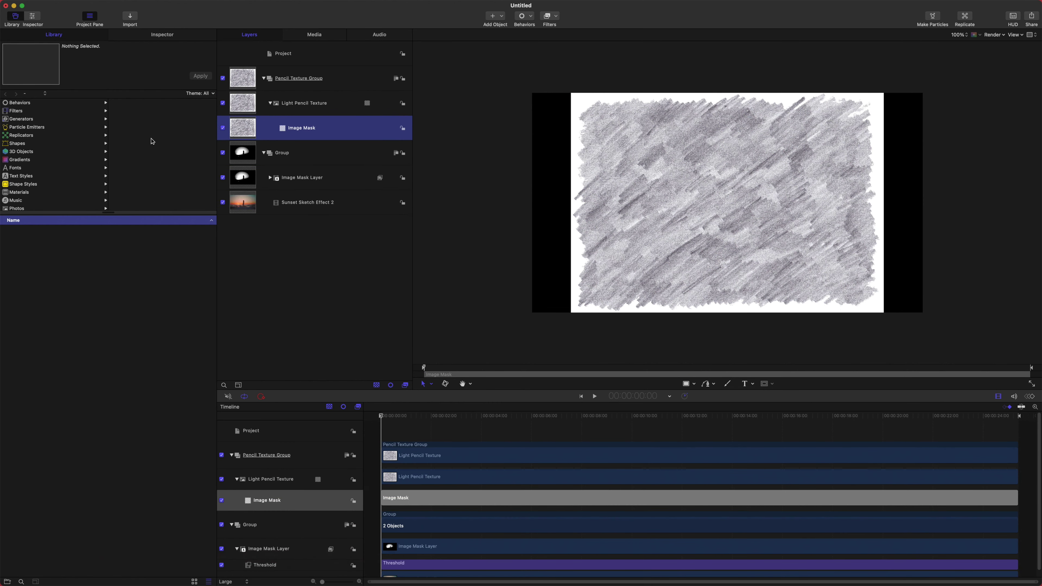
pyautogui.click(168, 39)
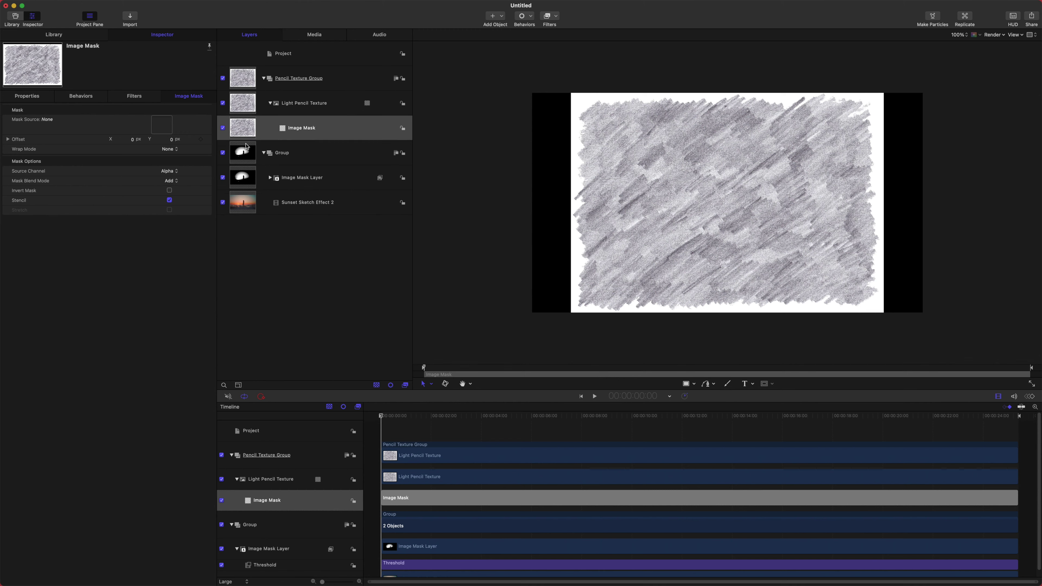
pyautogui.moveTo(251, 178); pyautogui.dragTo(159, 131)
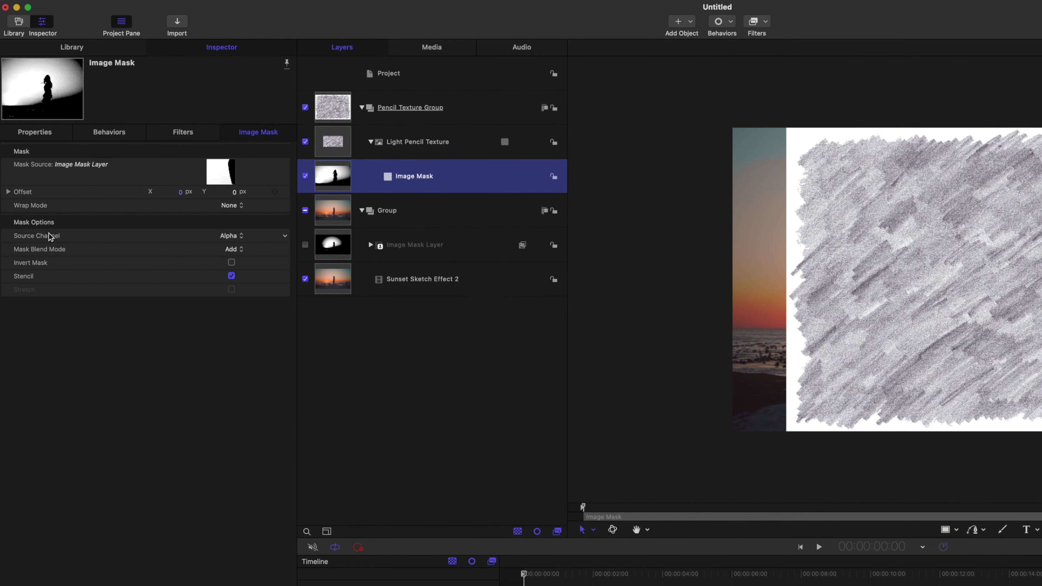
# Set the mask's Source Channel to Luminance and adjust Image Mask Layer's Threshold to 0.45.
pyautogui.click(222, 238)
pyautogui.click(234, 253)
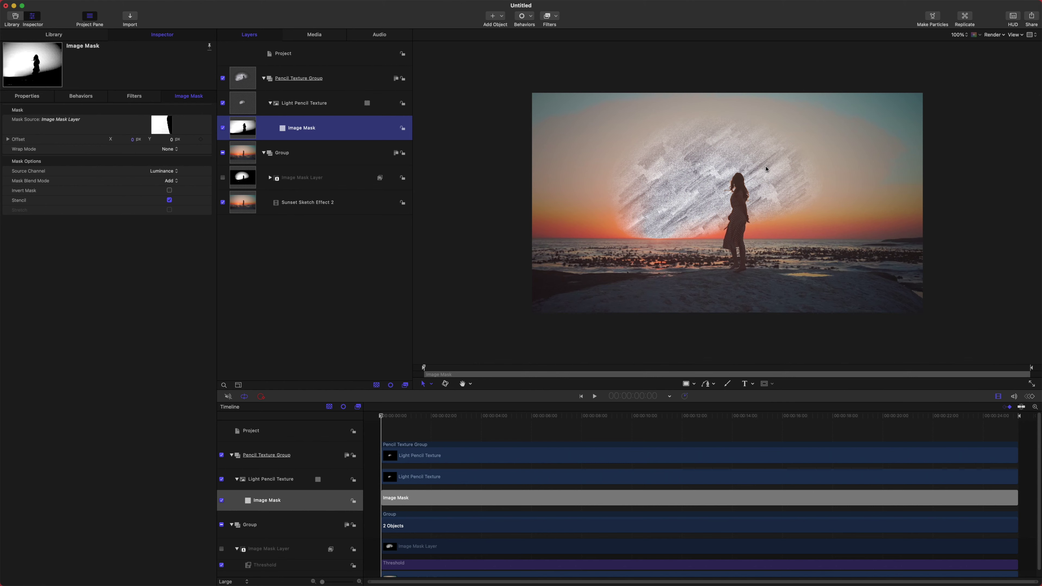
pyautogui.click(270, 178)
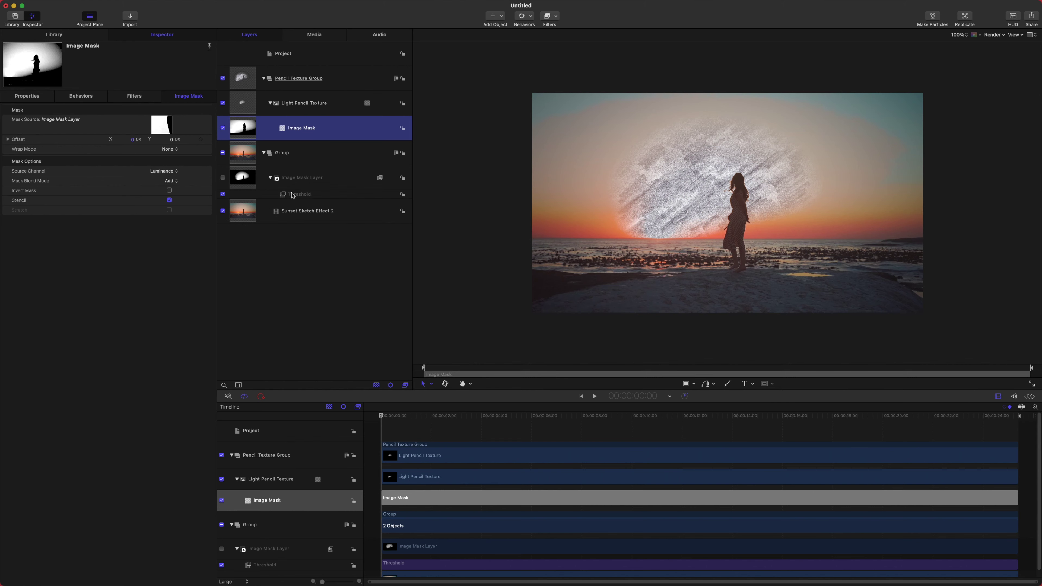
pyautogui.click(301, 193)
pyautogui.moveTo(109, 121)
pyautogui.mouseDown()
pyautogui.moveTo(89, 120)
pyautogui.moveTo(108, 122)
pyautogui.mouseUp()
# Scale Light Pencil Texture to about 61% and lower the Threshold to 0.2.
pyautogui.click(330, 111)
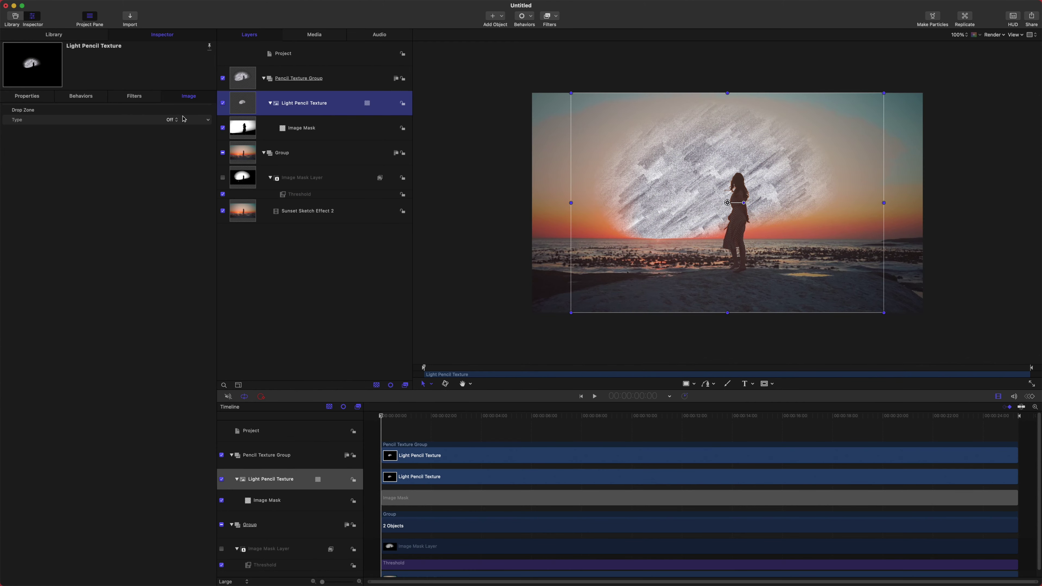
pyautogui.click(19, 97)
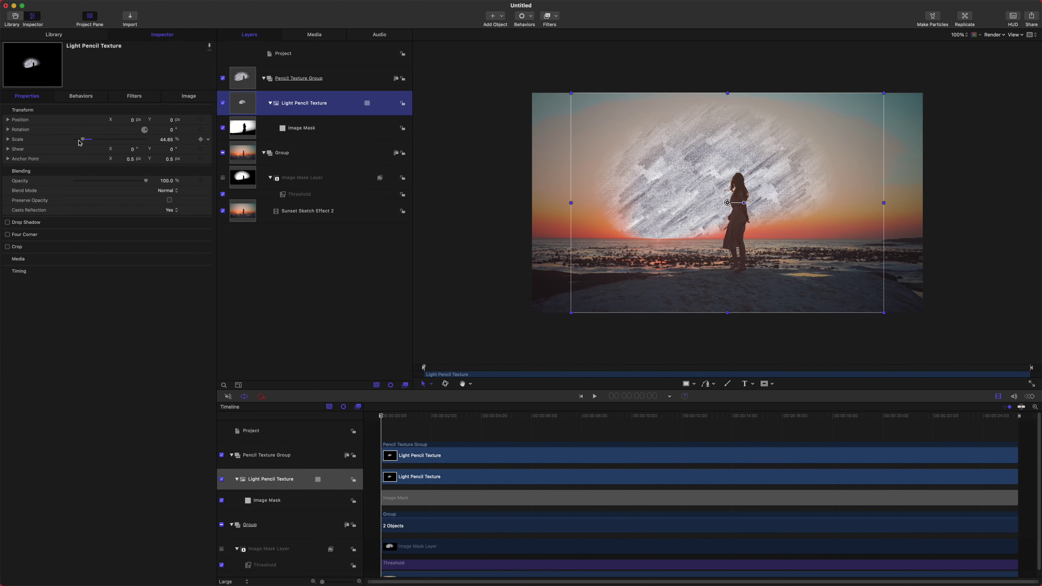
pyautogui.moveTo(92, 141); pyautogui.dragTo(89, 124)
pyautogui.click(311, 194)
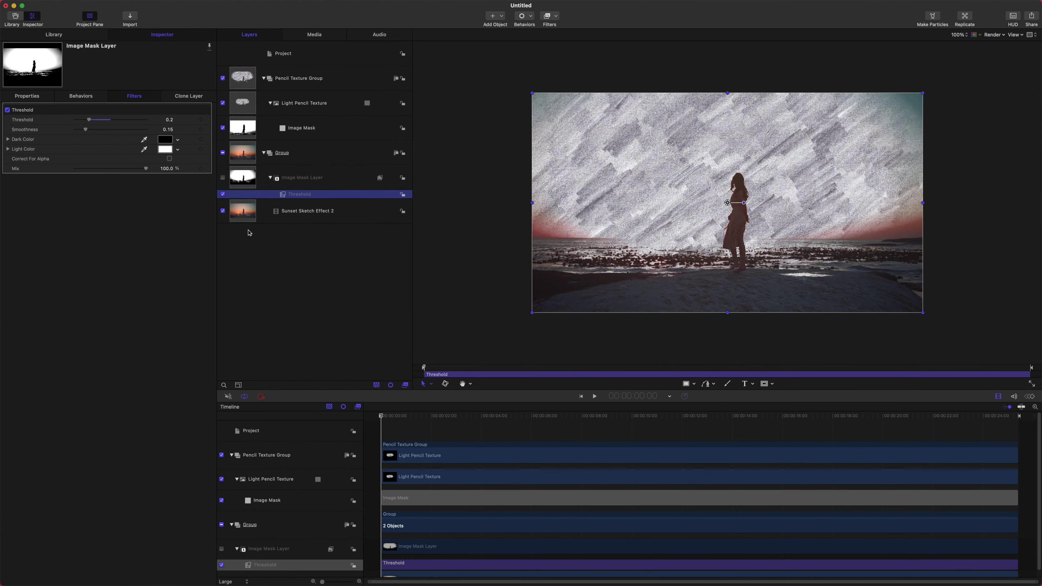
pyautogui.click(314, 111)
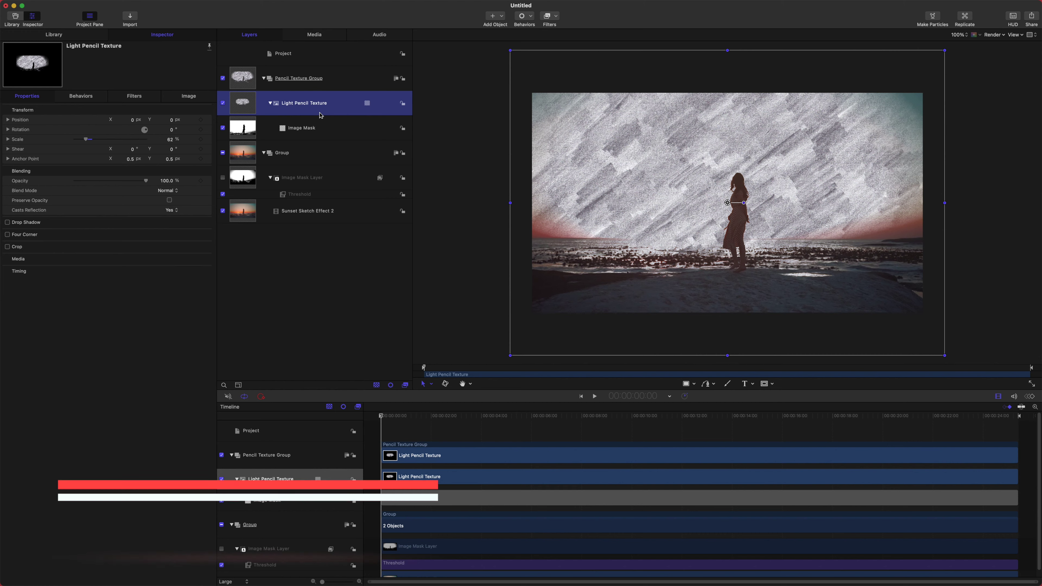
# Duplicate Light Pencil Texture and set the copy's Mask Blend Mode to Subtract.
pyautogui.press('super+d')
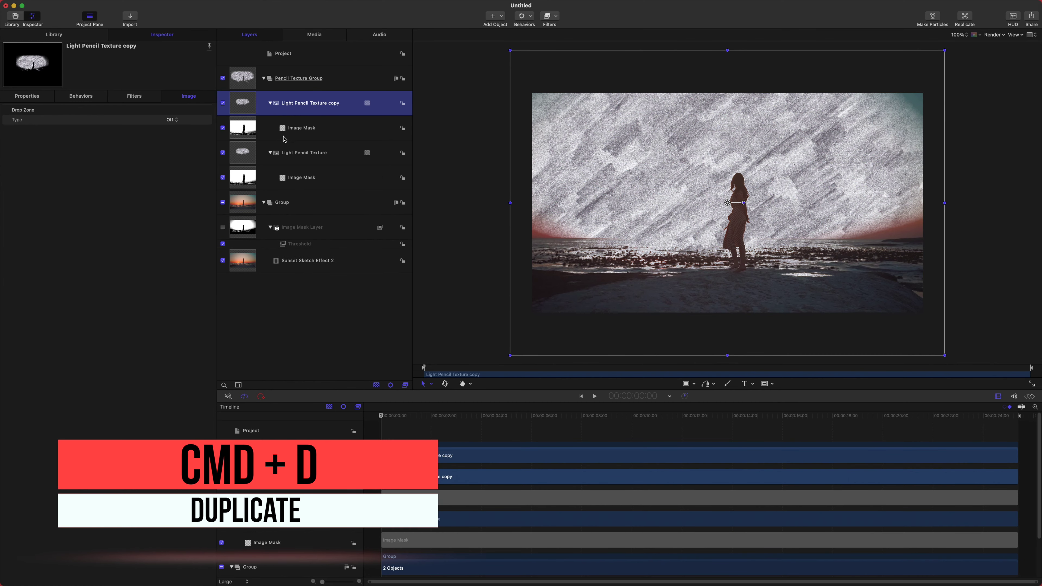
pyautogui.click(297, 130)
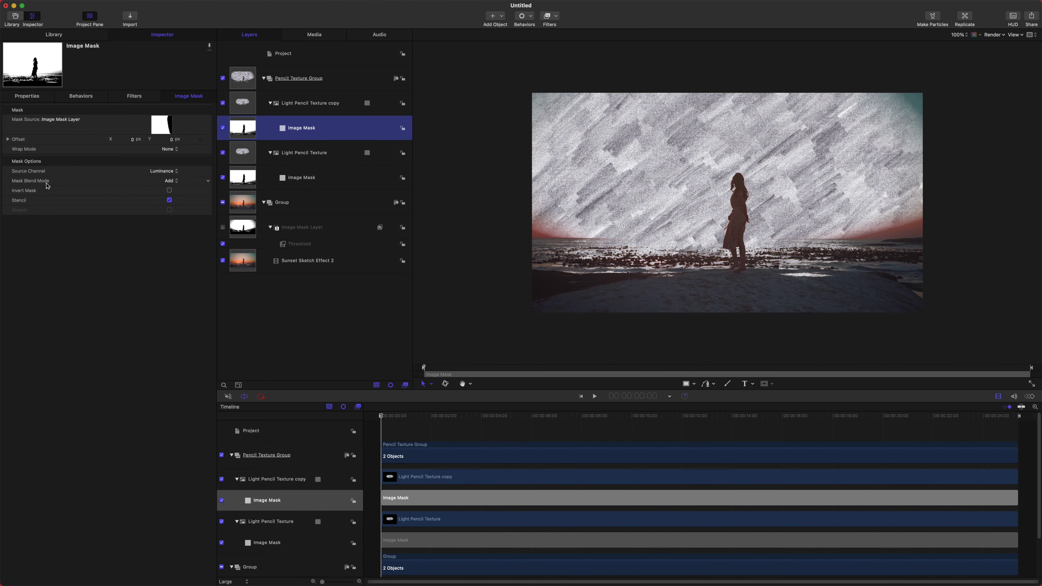
pyautogui.click(174, 184)
pyautogui.click(177, 193)
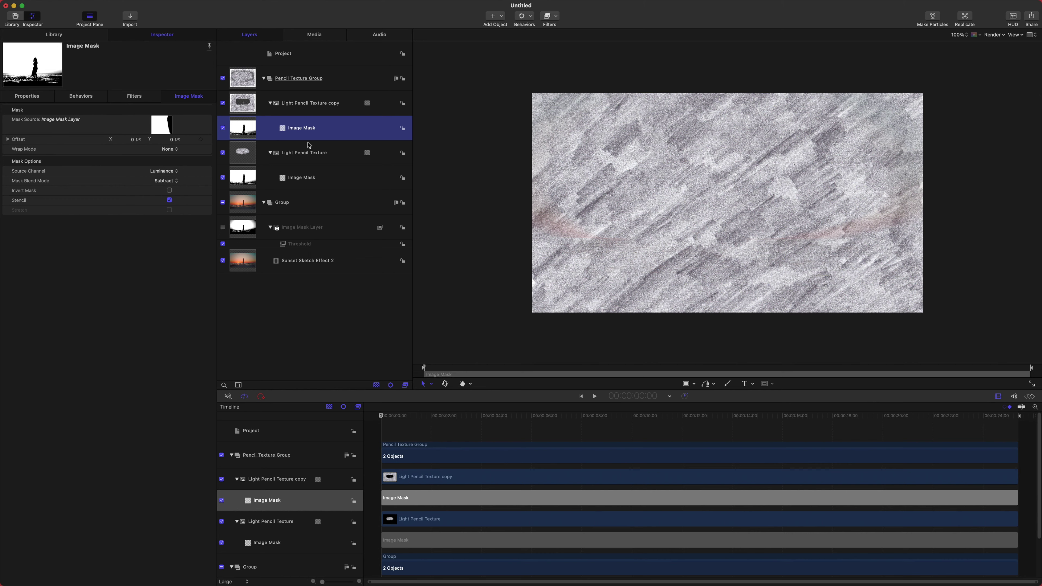
# Rename the copied layer to 'Dark Pencil Texture'.
pyautogui.click(310, 103)
pyautogui.click(311, 103)
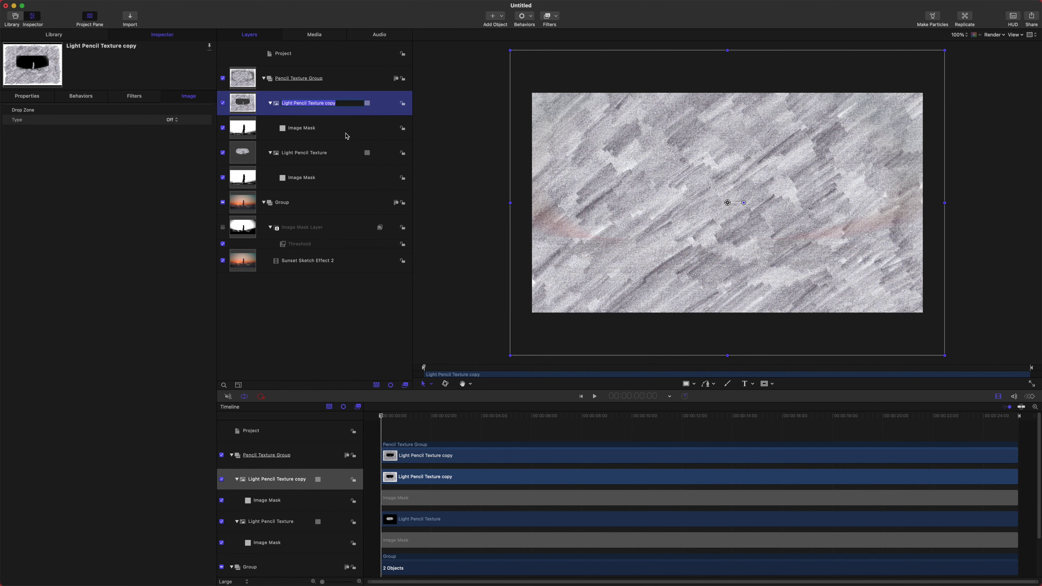
pyautogui.write('Dark Pencil Texture')
pyautogui.press('Return')
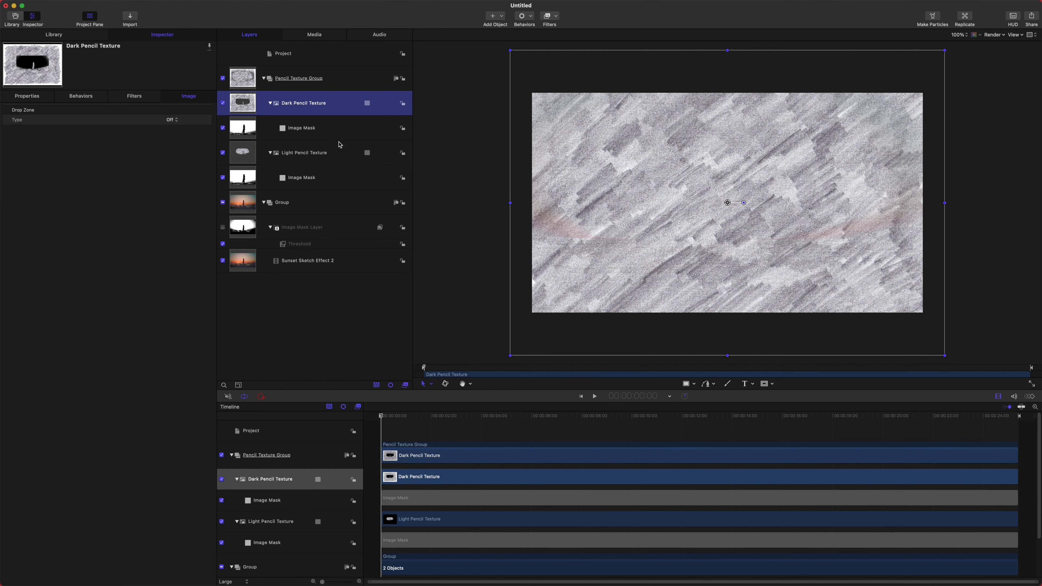
# Add Color Curves to Dark Pencil Texture, raising the luma black point and lowering the white point.
pyautogui.click(556, 18)
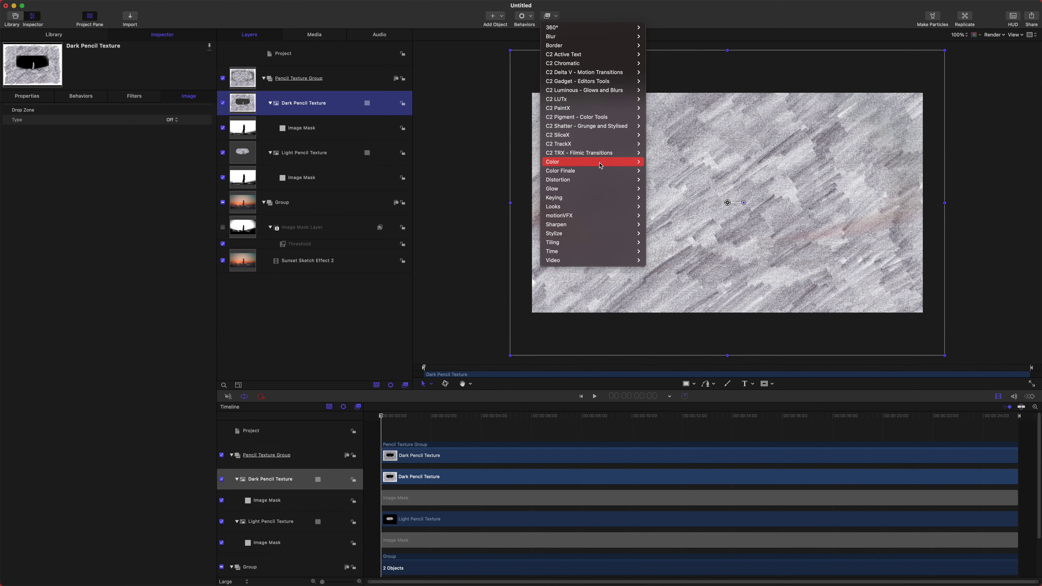
pyautogui.moveTo(601, 165)
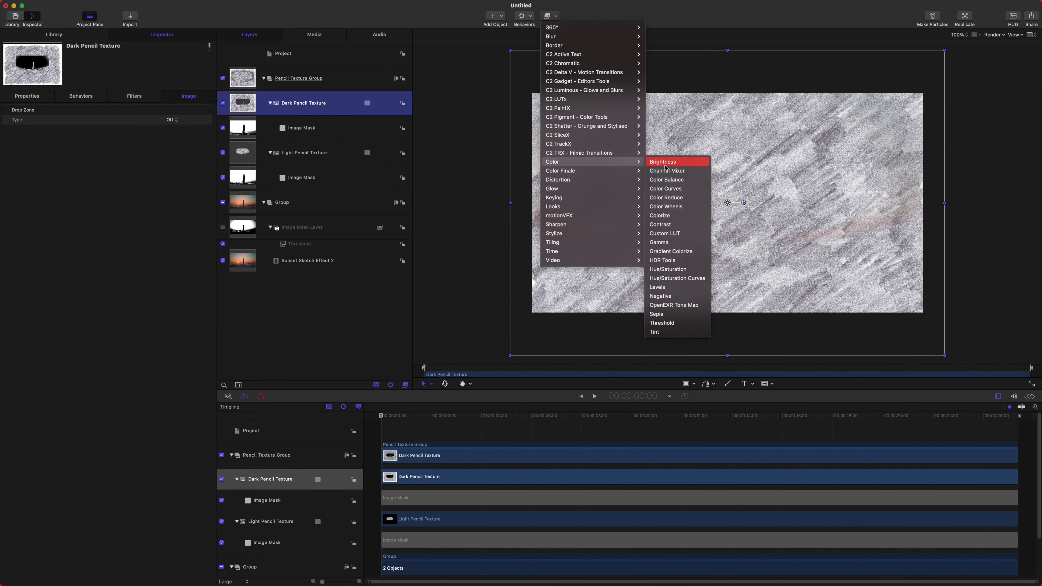
pyautogui.click(682, 190)
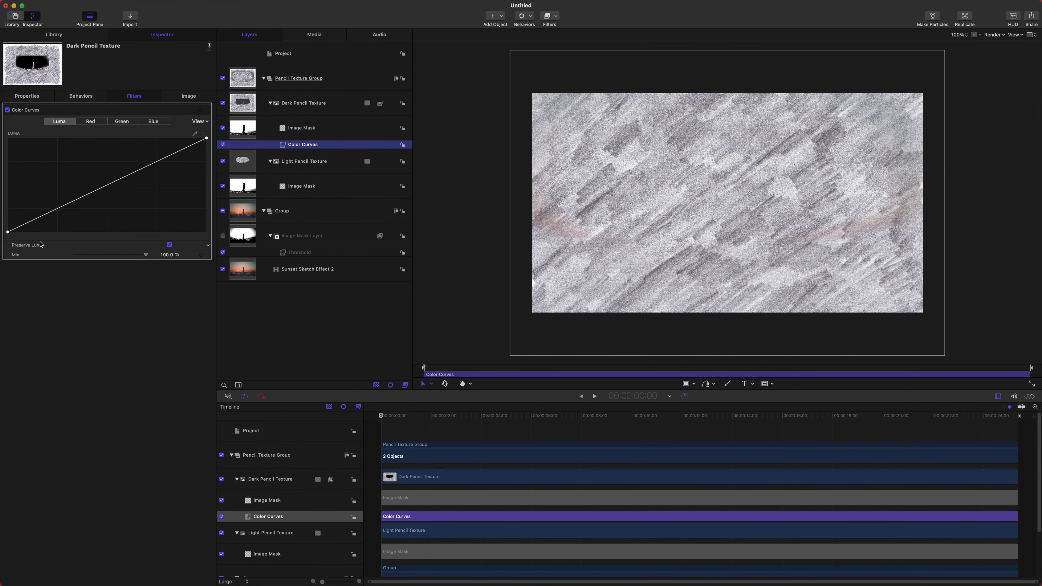
pyautogui.moveTo(8, 234); pyautogui.dragTo(14, 240)
pyautogui.moveTo(28, 251); pyautogui.dragTo(122, 277)
pyautogui.moveTo(206, 138); pyautogui.dragTo(209, 145)
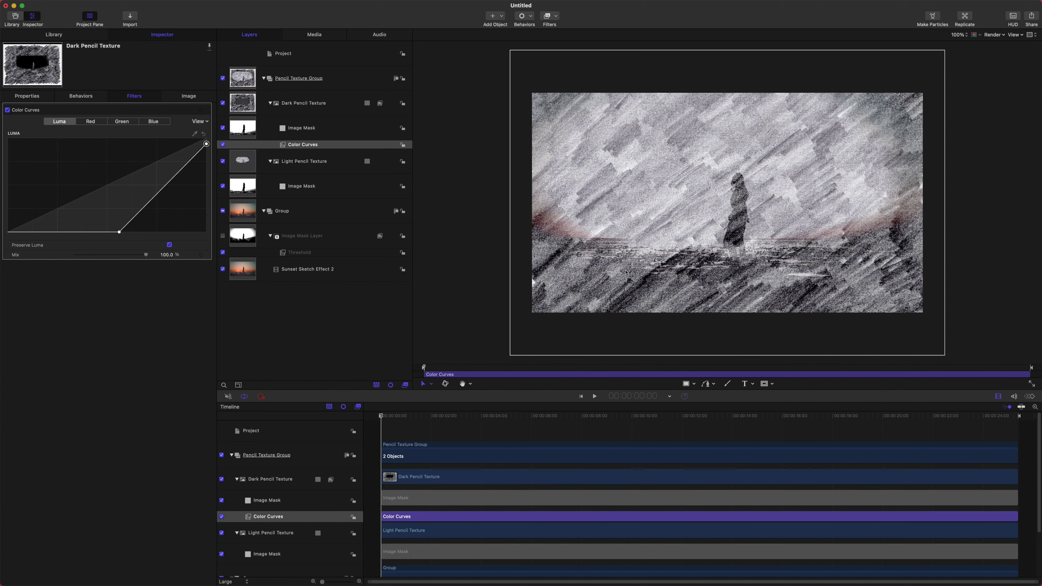
pyautogui.click(310, 164)
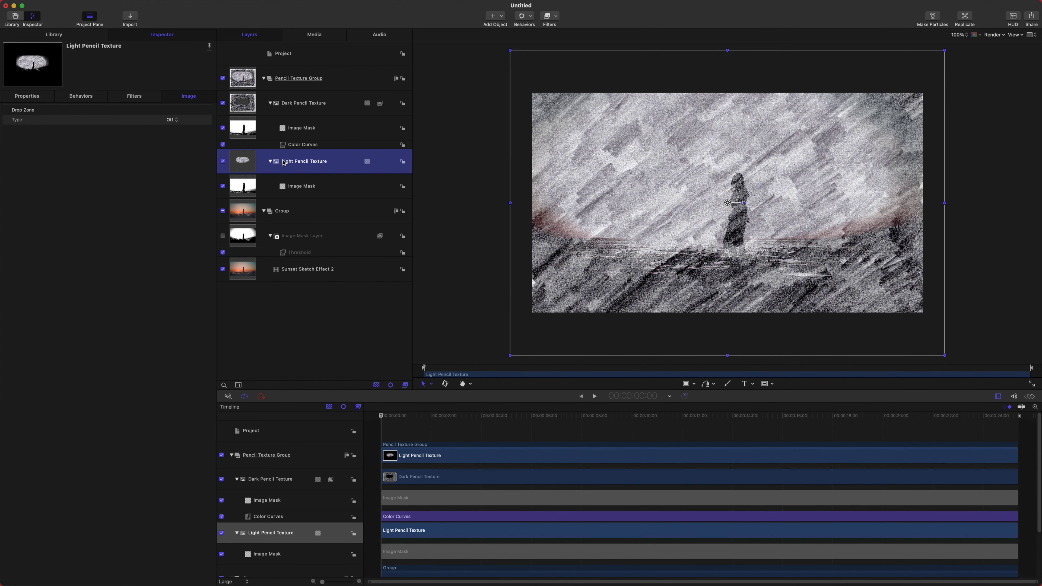
pyautogui.click(552, 19)
# Add Color Curves to Light Pencil Texture, pulling the white point left and bowing the luma midpoint upward.
pyautogui.moveTo(595, 162)
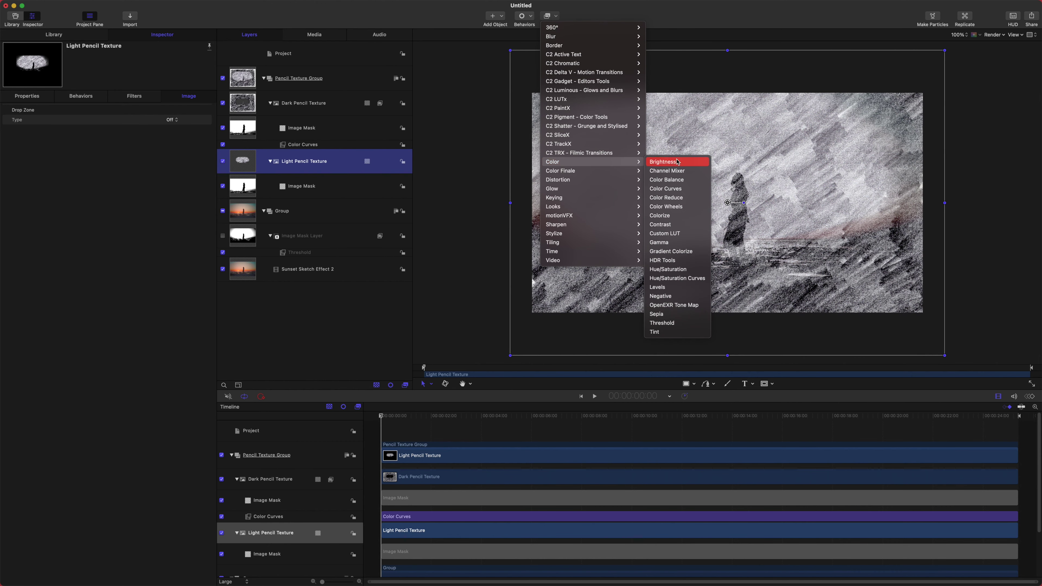
pyautogui.click(674, 189)
pyautogui.moveTo(208, 137); pyautogui.dragTo(165, 138)
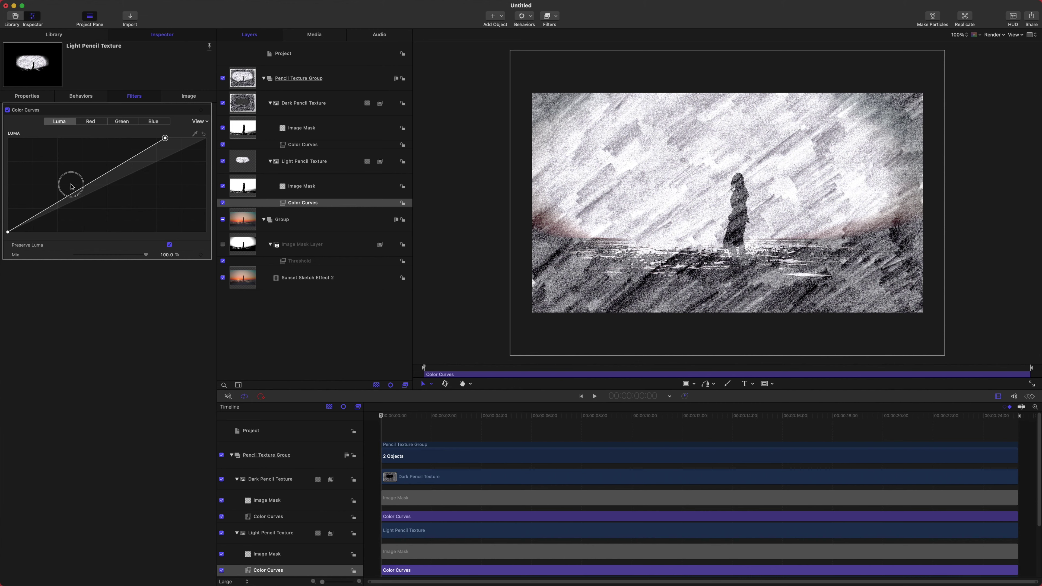
pyautogui.moveTo(75, 191); pyautogui.dragTo(70, 181)
pyautogui.click(8, 232)
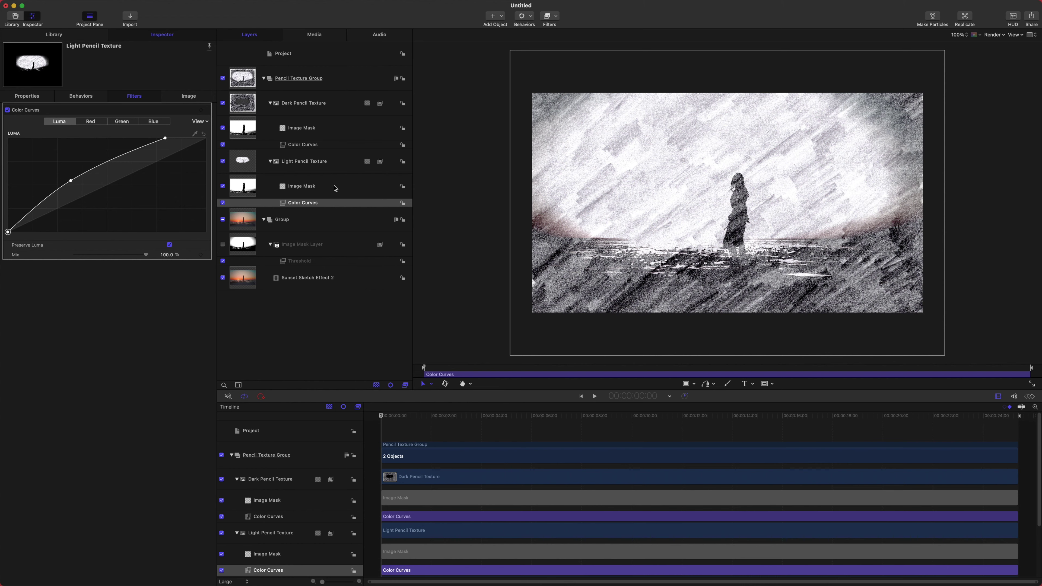
pyautogui.click(304, 167)
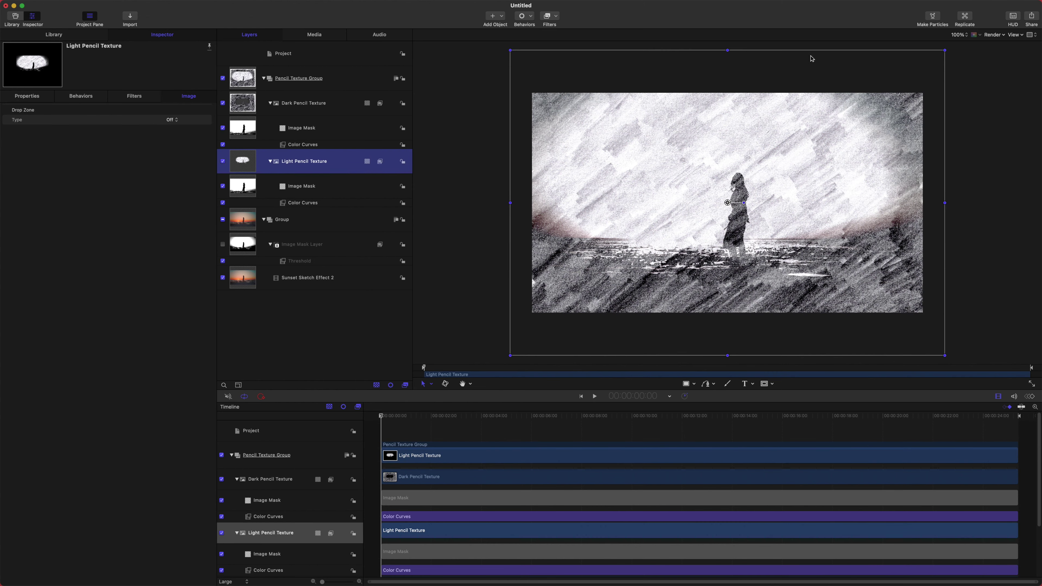
# Add a Horizontal Flop filter to the Light Pencil Texture layer.
pyautogui.click(547, 16)
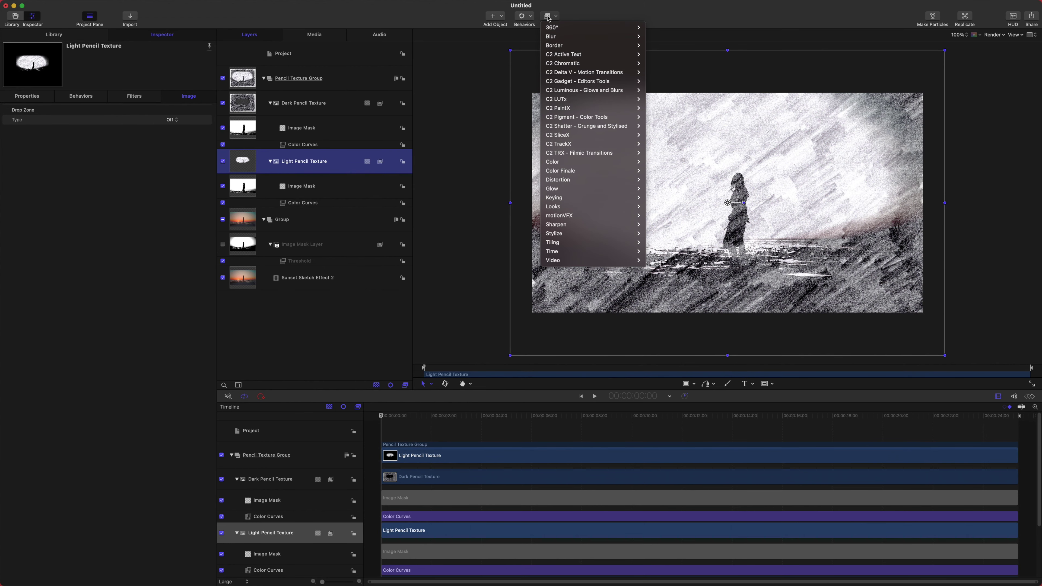
pyautogui.moveTo(581, 181)
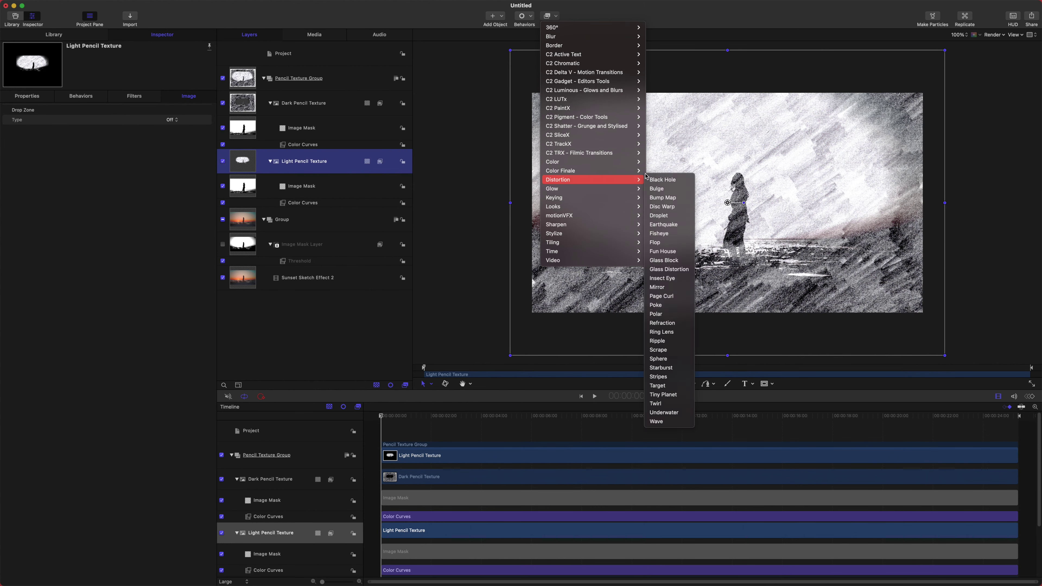
pyautogui.click(676, 243)
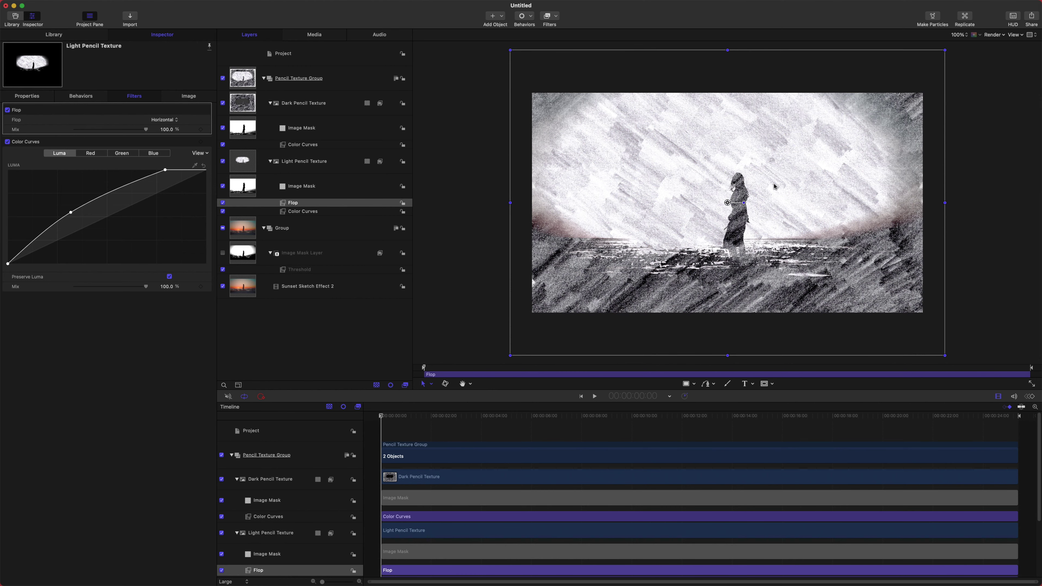
# Toggle Pencil Texture Group off and on to compare with the original footage, then scrub to 00:00:02:07.
pyautogui.click(223, 78)
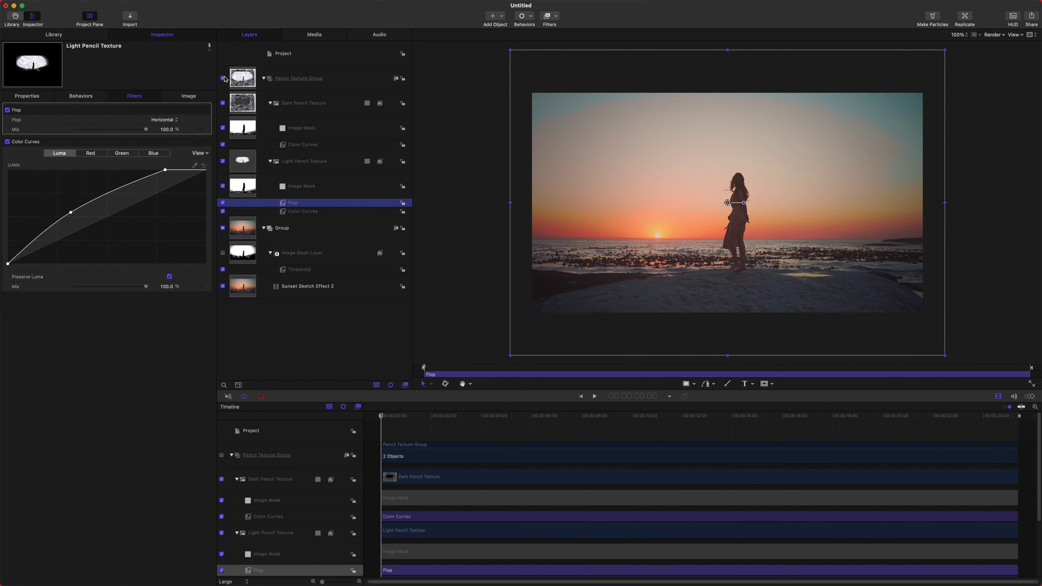
pyautogui.click(223, 78)
pyautogui.moveTo(437, 416); pyautogui.dragTo(380, 416)
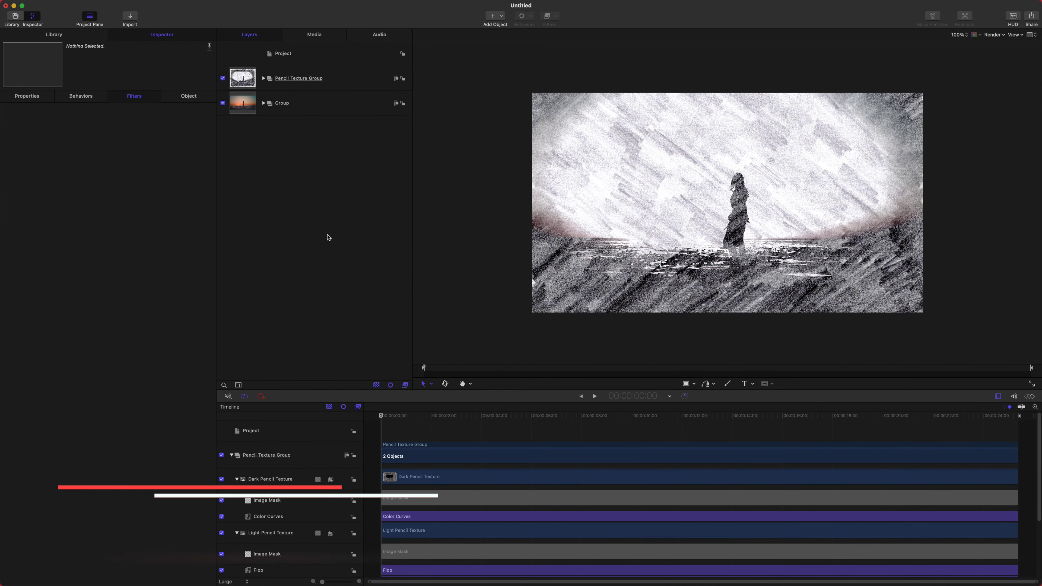
# Import Transition 2.mov into Pencil Texture Group and move the playhead to frame 18.
pyautogui.press('super+i')
pyautogui.click(387, 142)
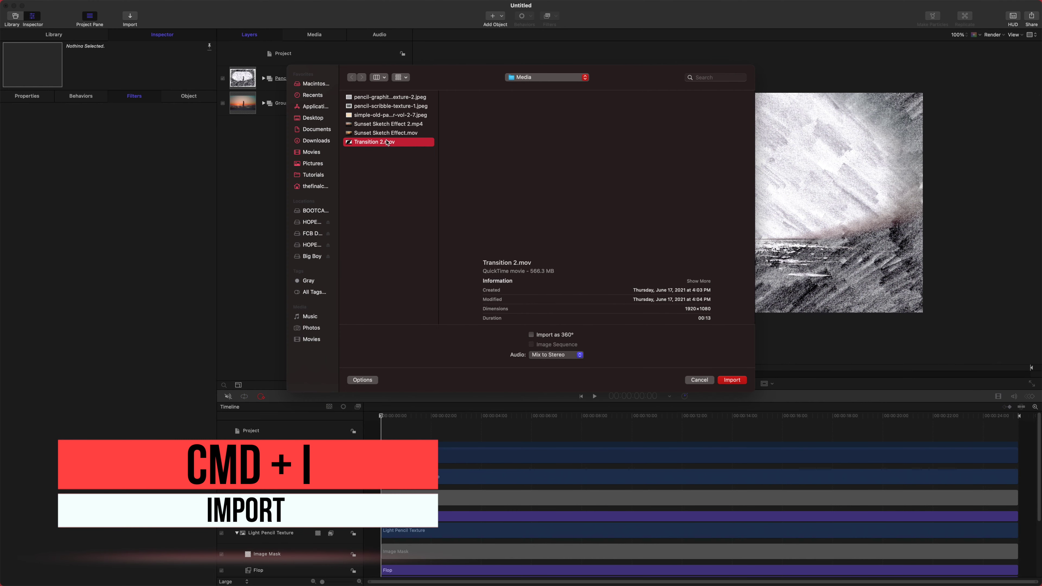
pyautogui.click(737, 382)
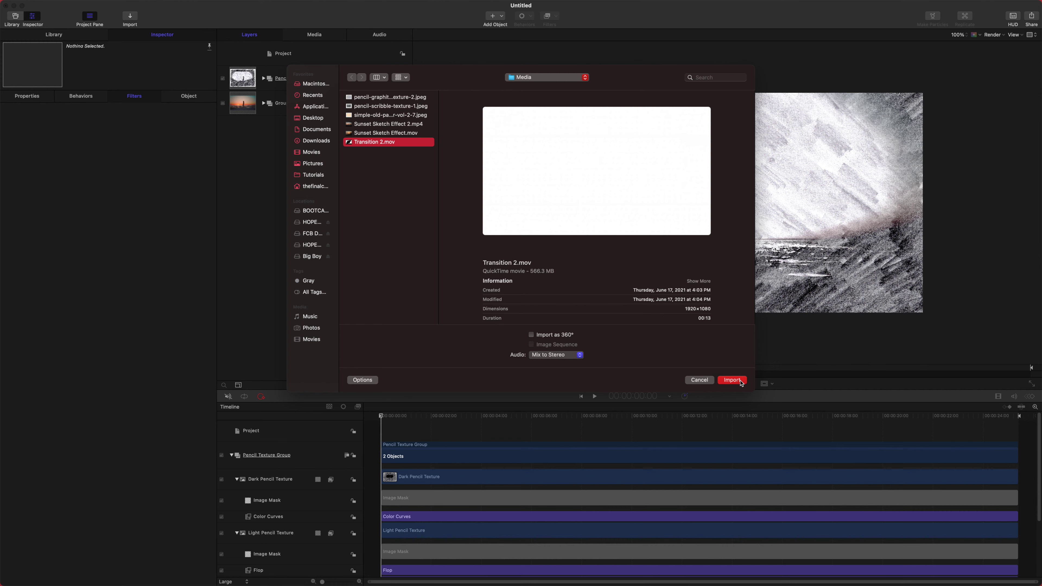
pyautogui.click(398, 416)
pyautogui.click(399, 418)
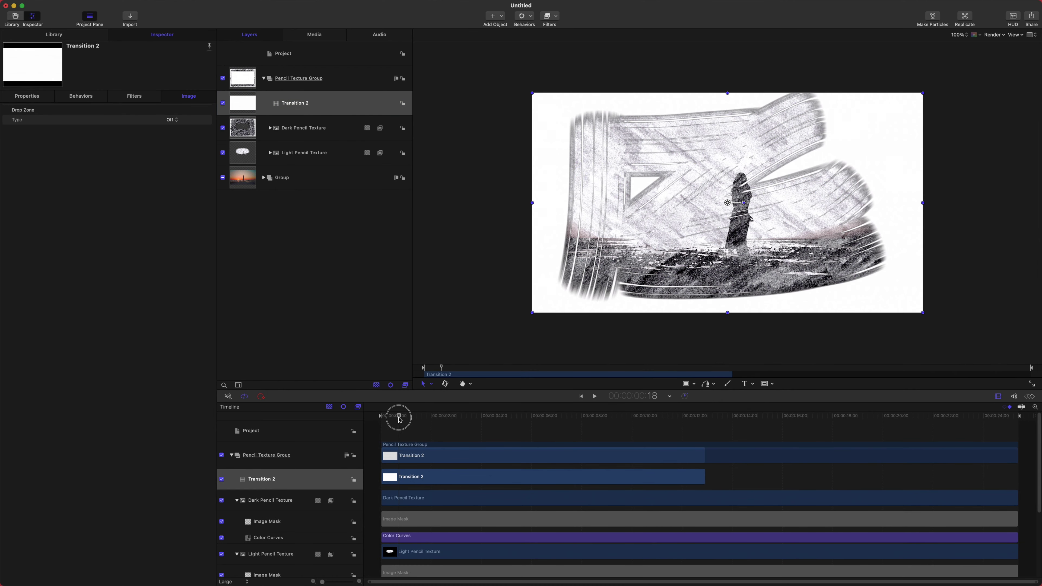
# Set the mask source channel to Luminance, then drag Transition 2 into a new Group 1 above Pencil Texture Group.
pyautogui.press('space')
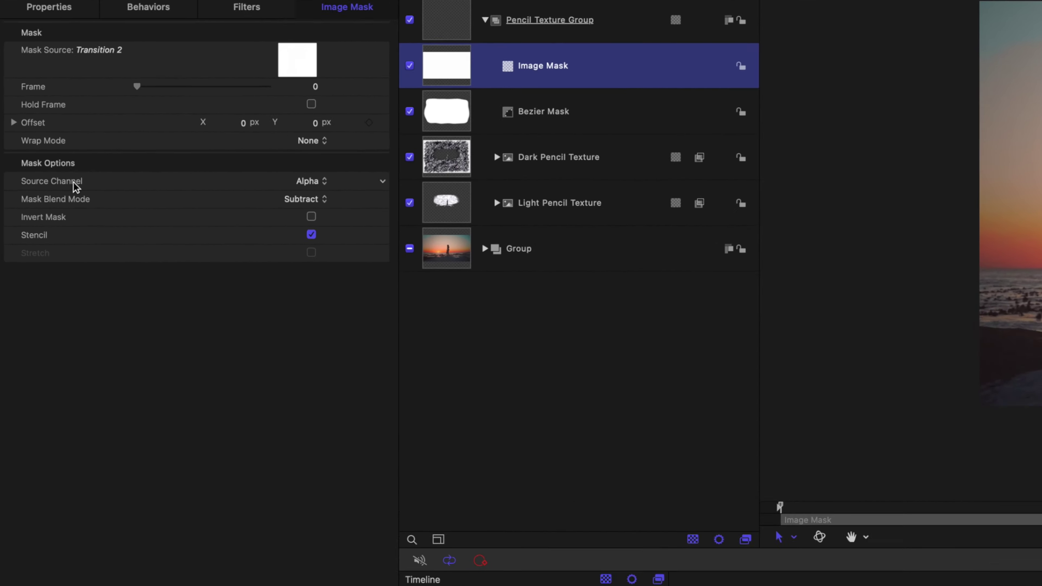
pyautogui.click(458, 180)
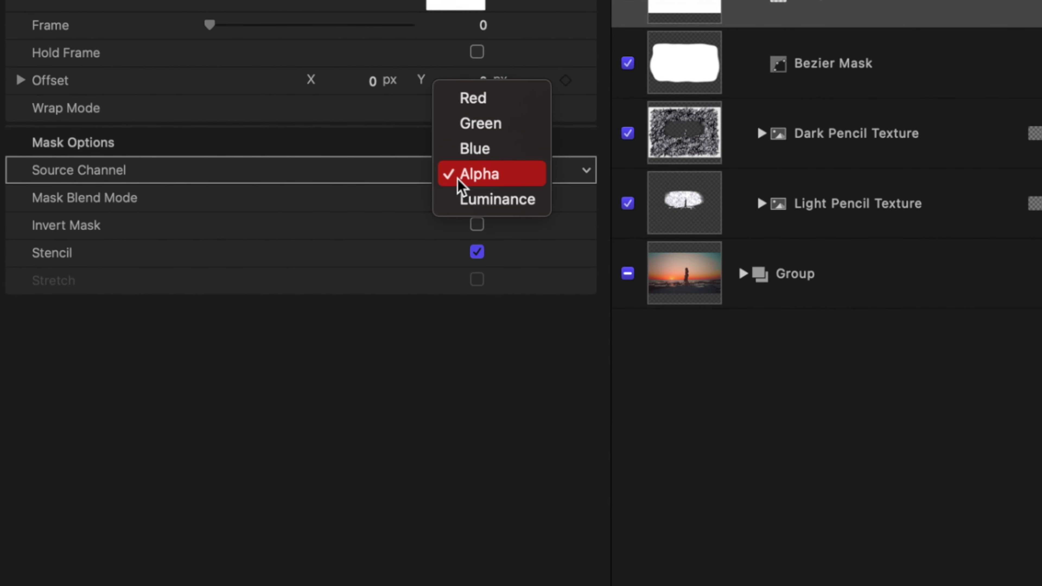
pyautogui.click(460, 200)
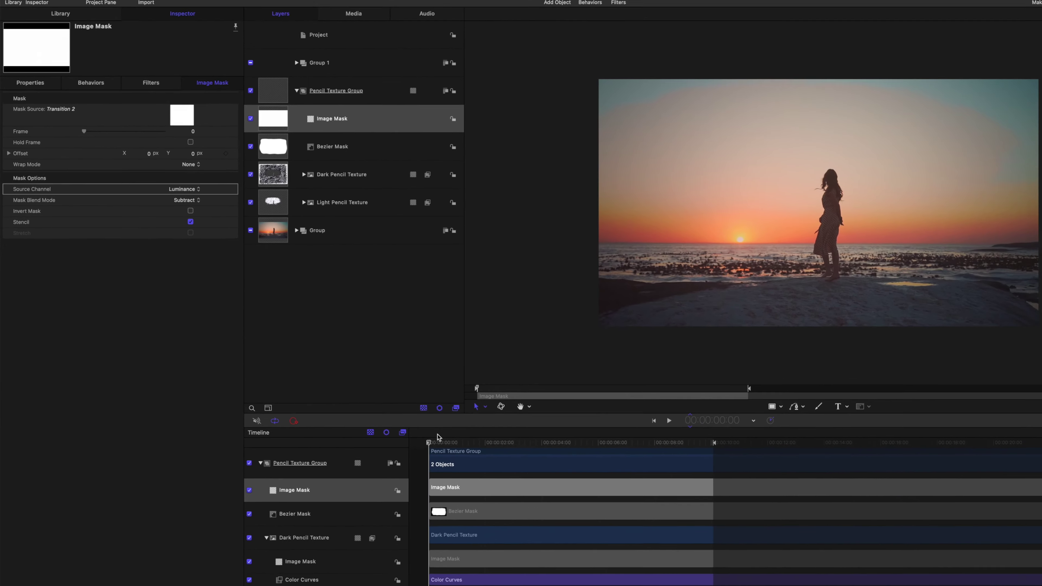
pyautogui.moveTo(381, 415); pyautogui.dragTo(405, 433)
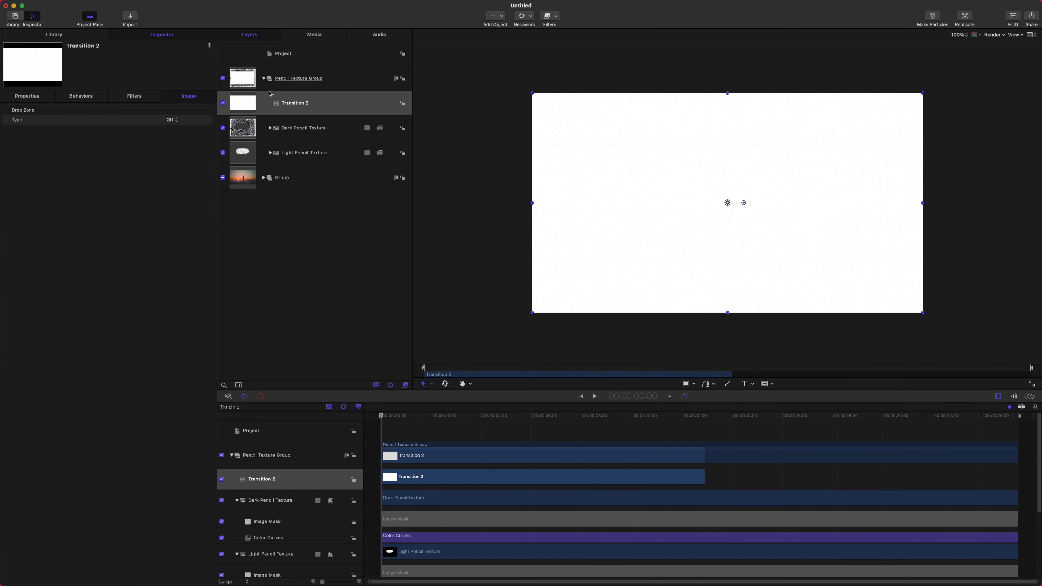
pyautogui.moveTo(280, 106); pyautogui.dragTo(259, 66)
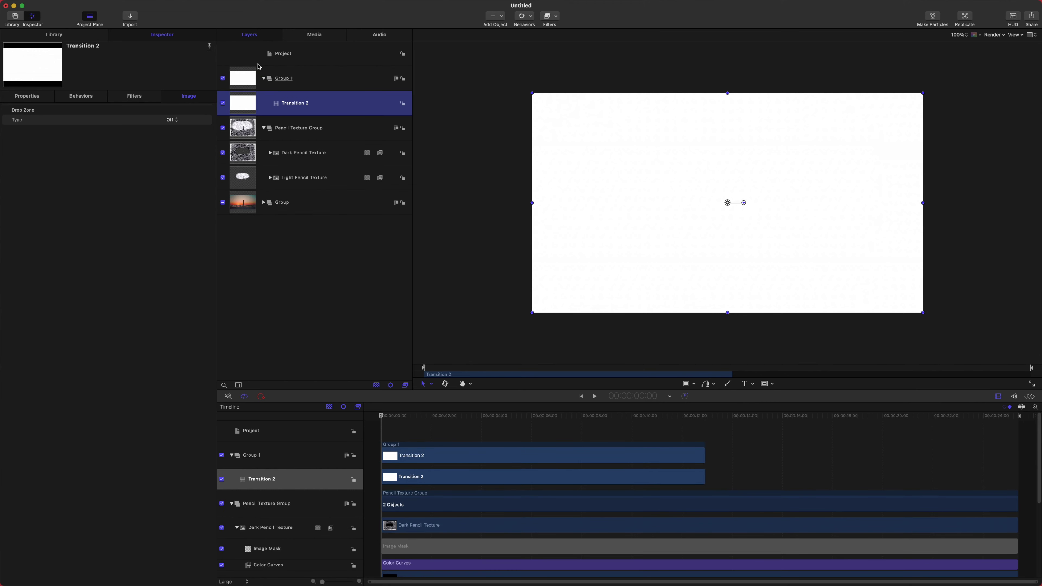
pyautogui.click(289, 129)
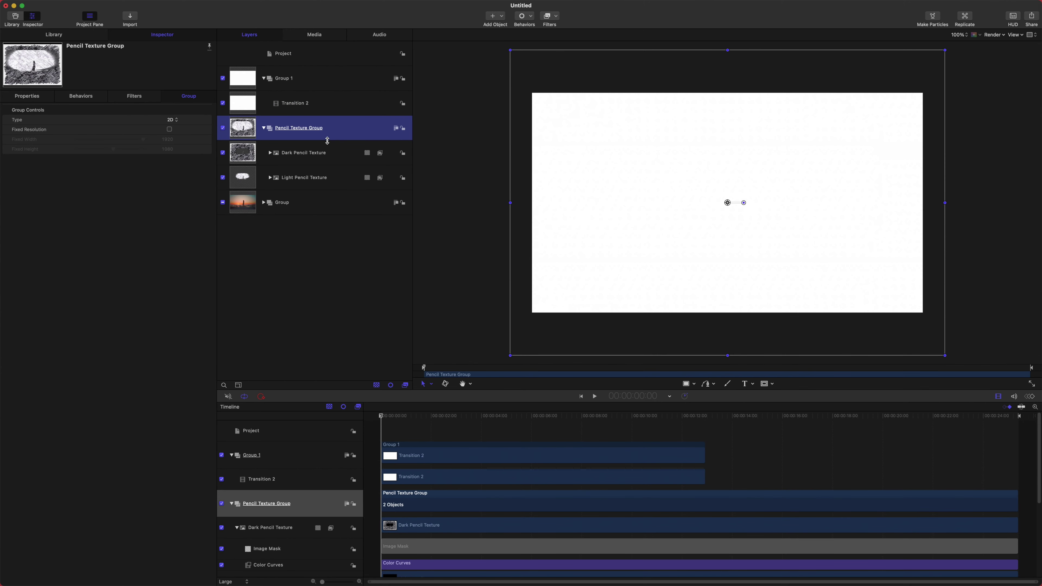
# Add an Image Mask sourced from Transition 2 to Pencil Texture Group and preview through 00:00:01:17.
pyautogui.rightClick(336, 134)
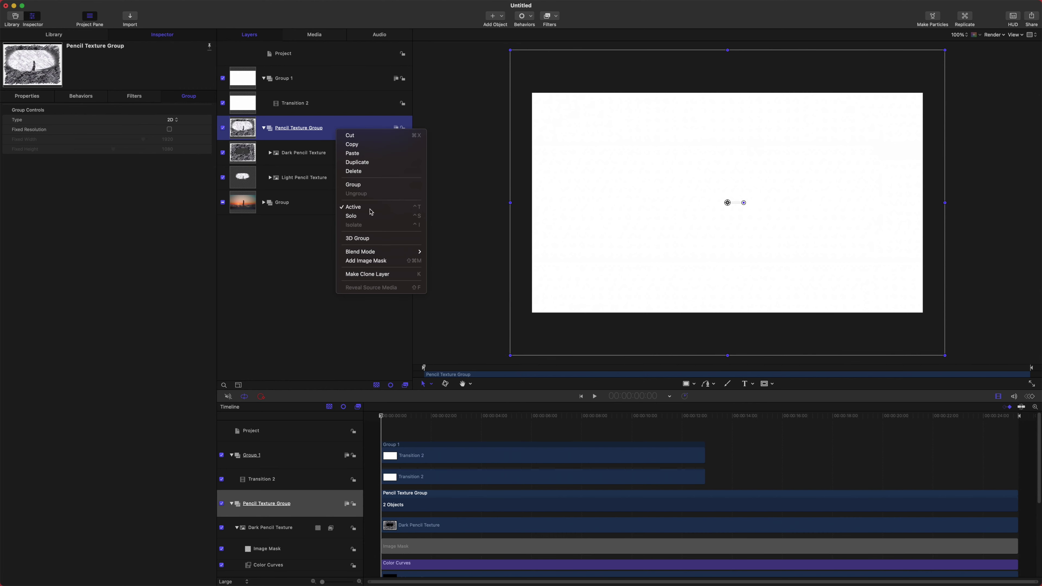
pyautogui.click(371, 261)
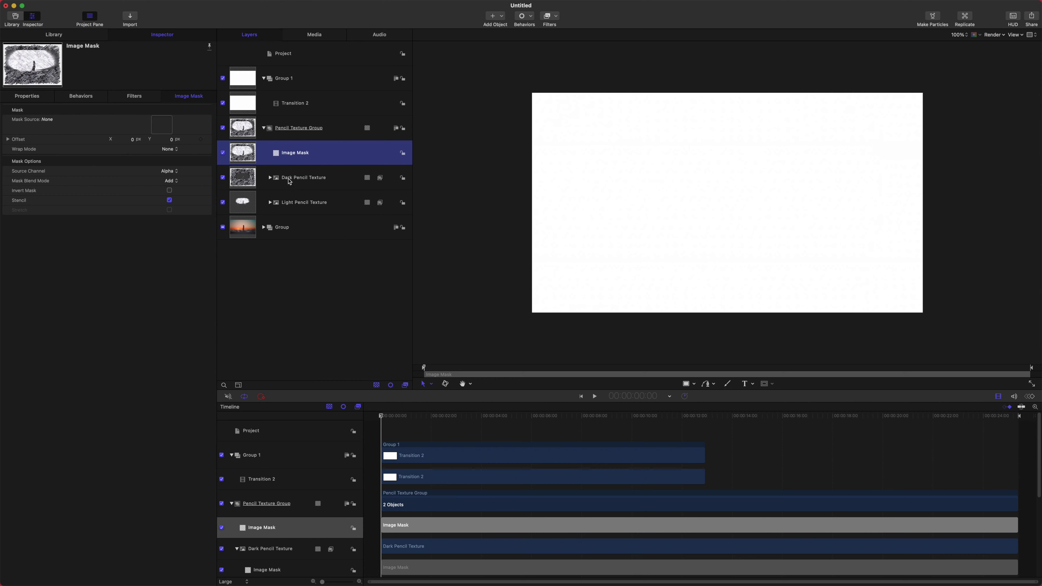
pyautogui.moveTo(296, 107); pyautogui.dragTo(166, 132)
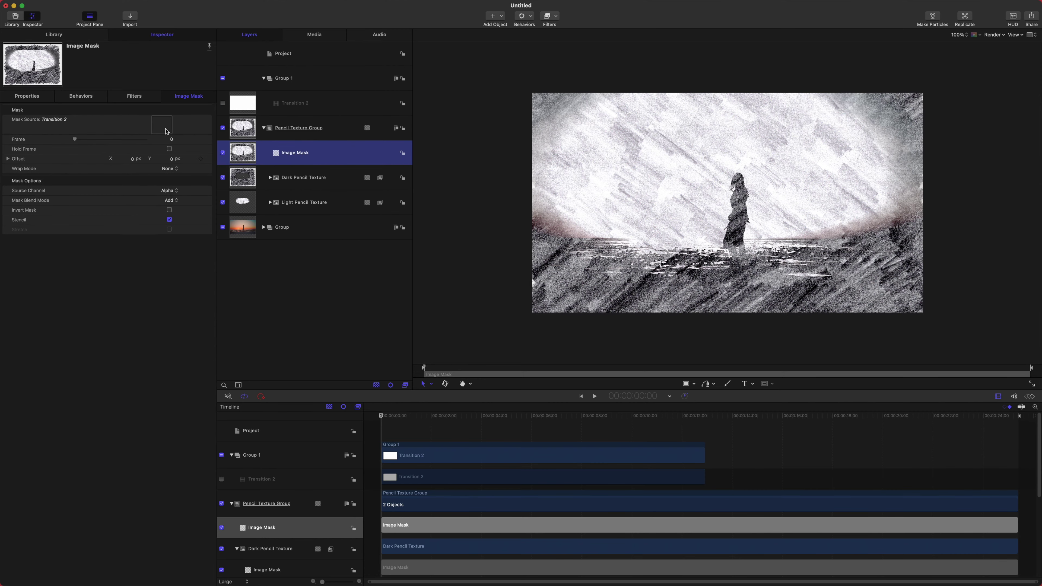
pyautogui.moveTo(385, 416); pyautogui.dragTo(415, 419)
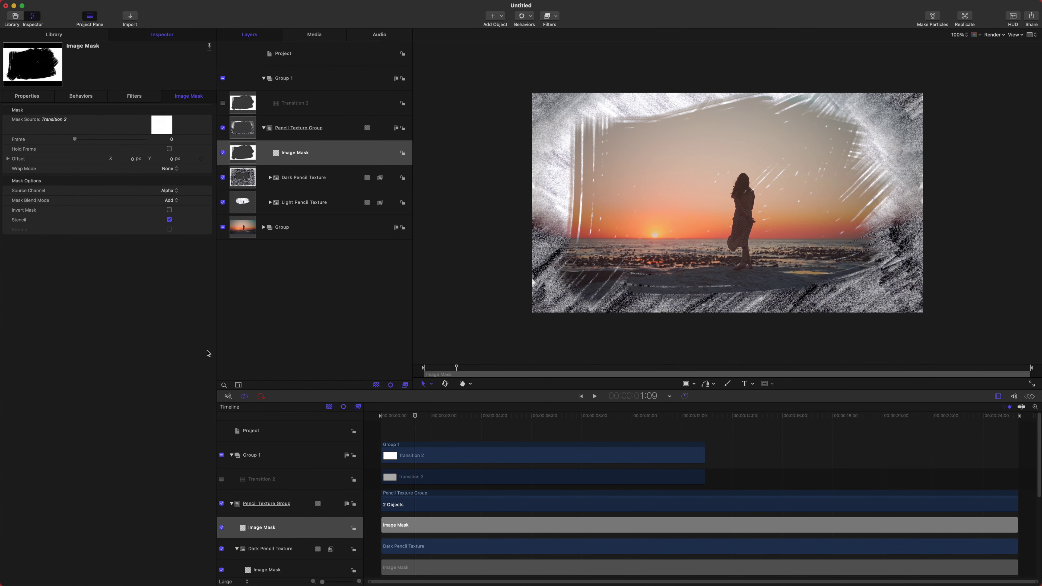
pyautogui.moveTo(409, 415)
pyautogui.mouseDown()
pyautogui.moveTo(391, 415)
pyautogui.moveTo(423, 417)
pyautogui.moveTo(372, 419)
pyautogui.moveTo(414, 427)
pyautogui.mouseUp()
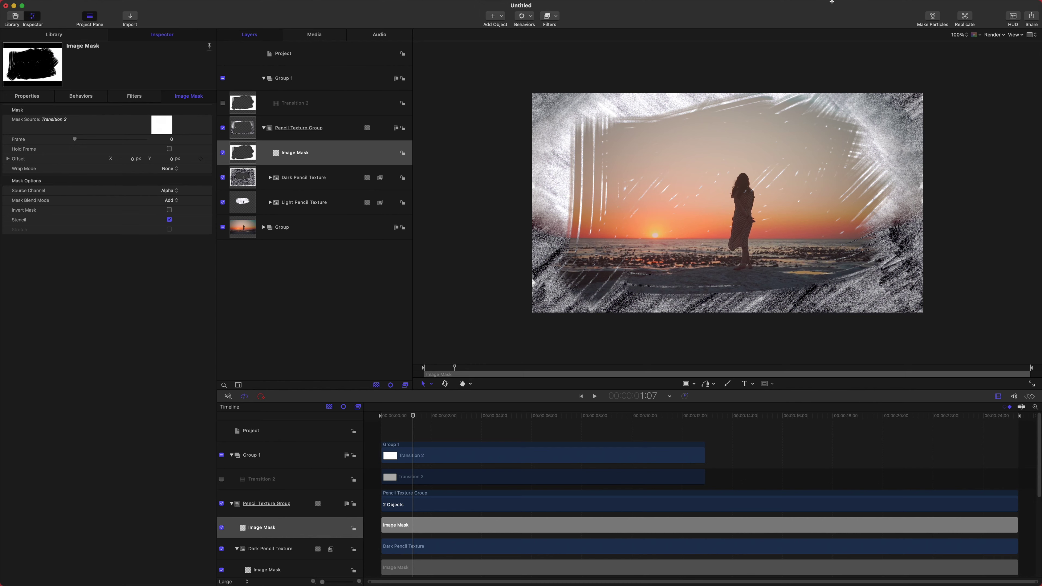
# Set the Image Mask blend mode to Subtract and preview the reveal from the start.
pyautogui.click(160, 202)
pyautogui.click(175, 212)
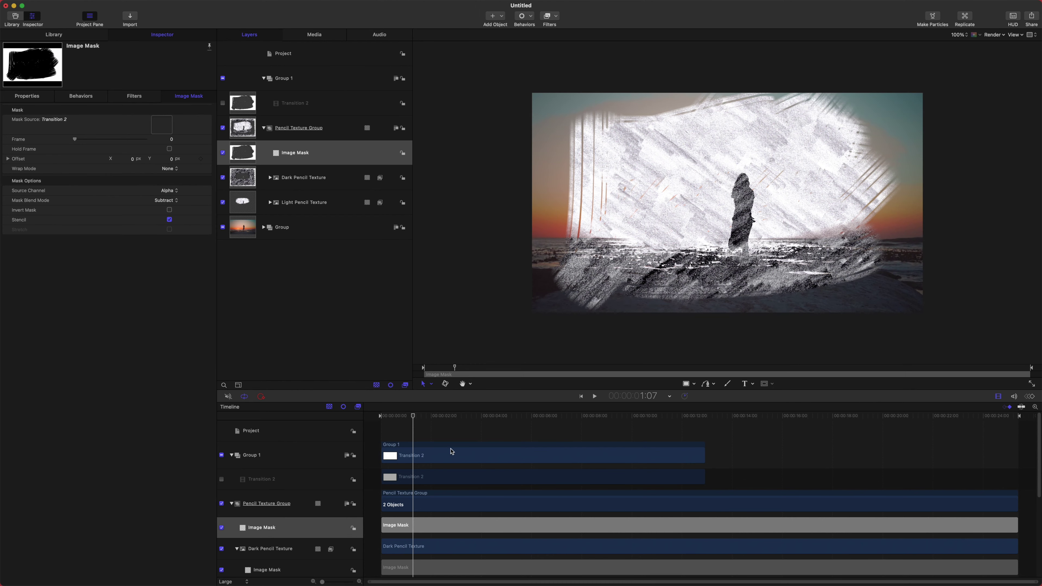
pyautogui.press('Home')
pyautogui.press('space')
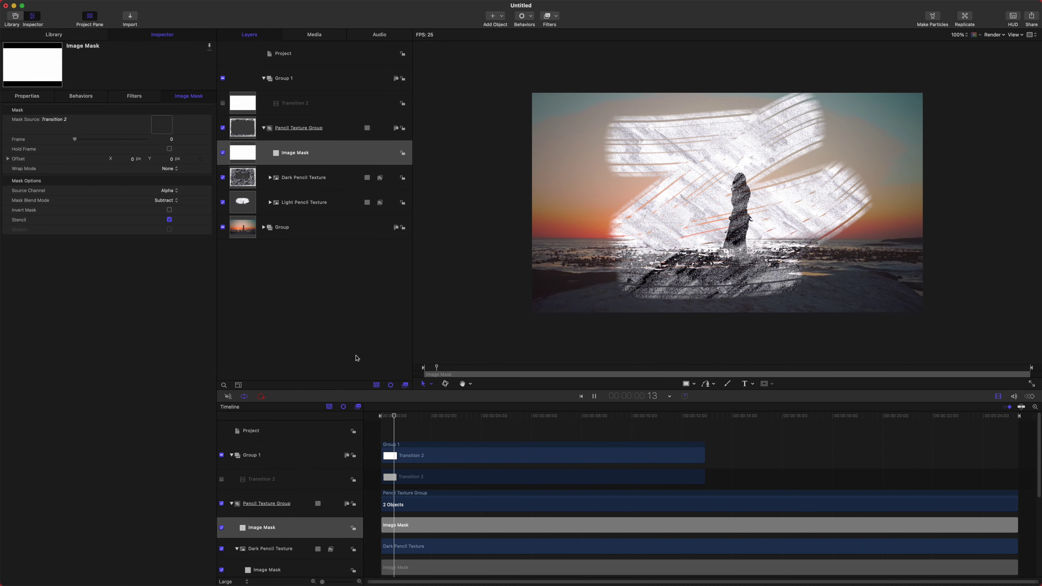
pyautogui.press('space')
pyautogui.moveTo(415, 416)
pyautogui.mouseDown()
pyautogui.moveTo(442, 415)
pyautogui.moveTo(414, 418)
pyautogui.moveTo(432, 425)
pyautogui.mouseUp()
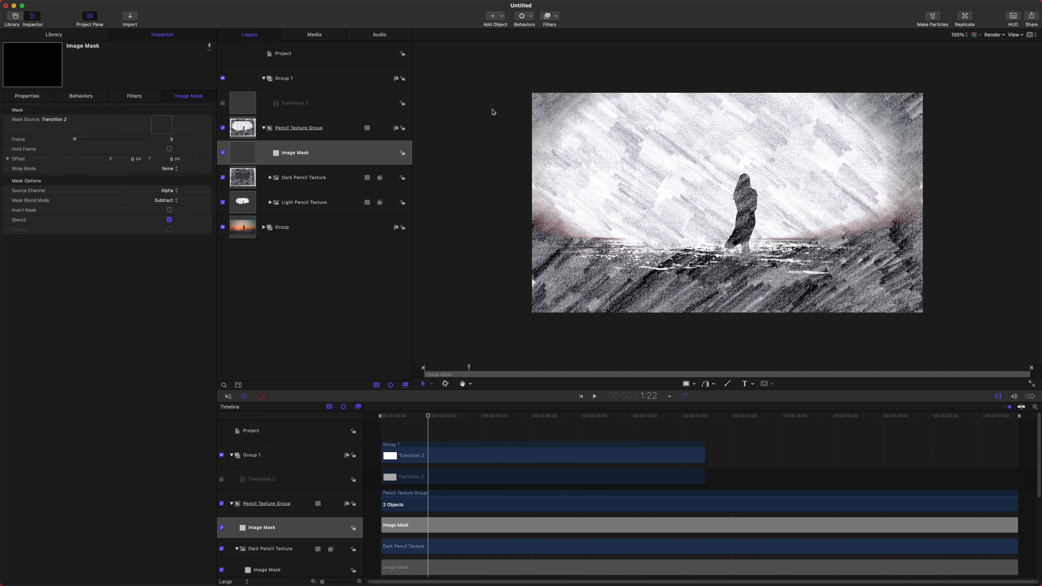
# Give Transition 2 a Hold Frame retiming behavior and extend its bar to the project end.
pyautogui.click(531, 18)
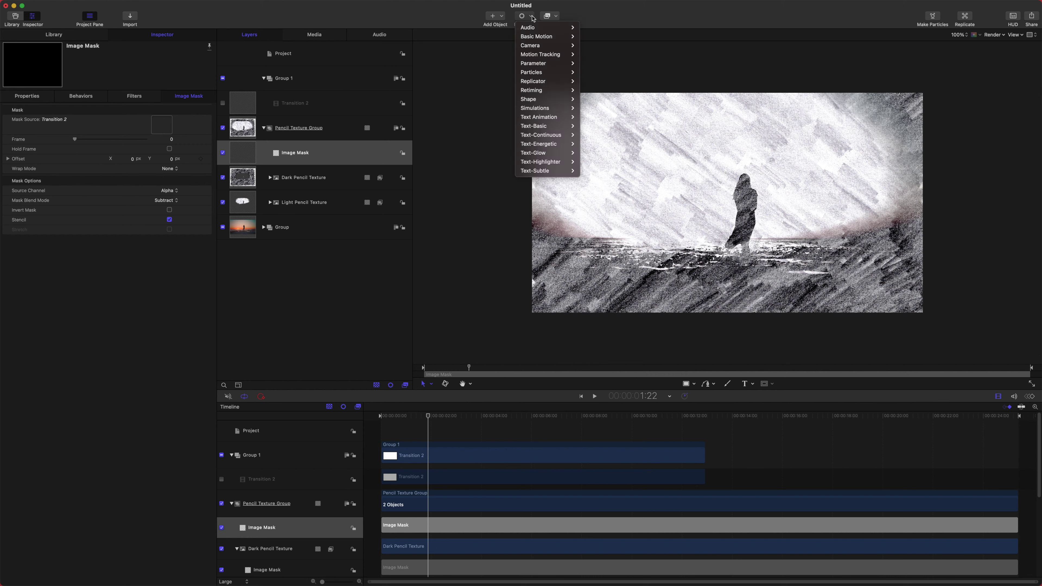
pyautogui.moveTo(538, 89)
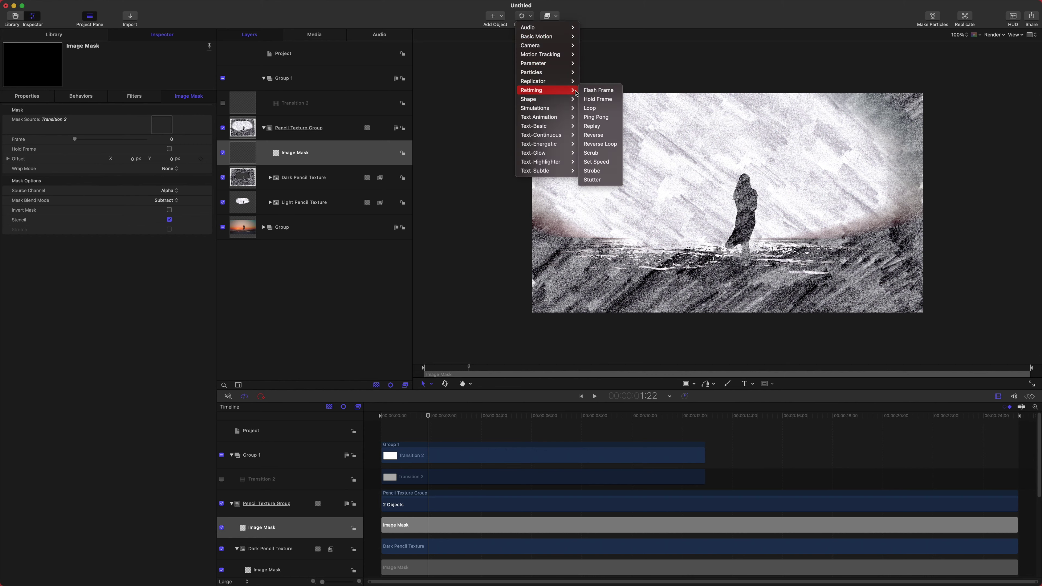
pyautogui.click(610, 98)
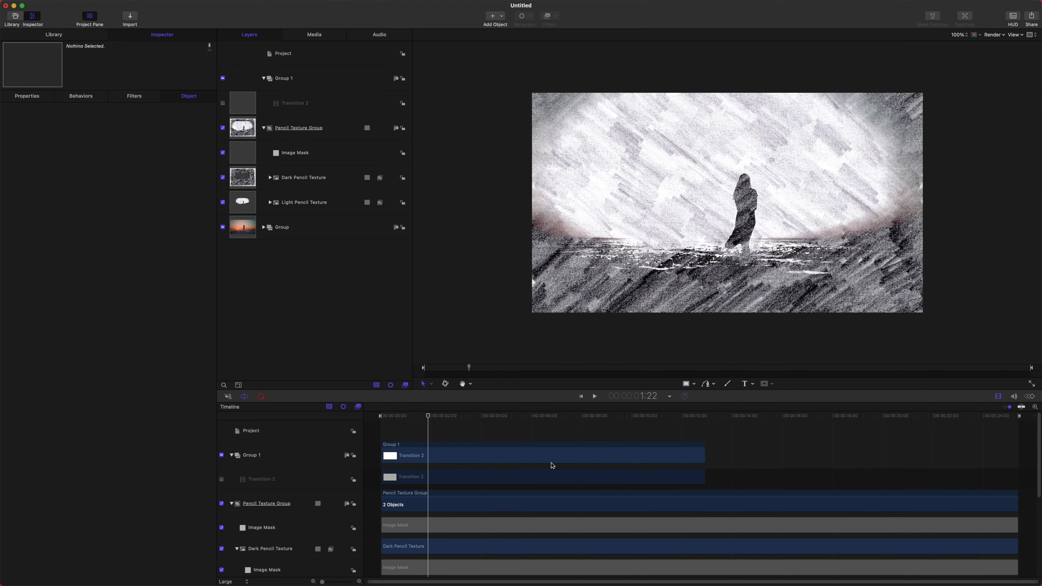
pyautogui.moveTo(705, 454); pyautogui.dragTo(1024, 442)
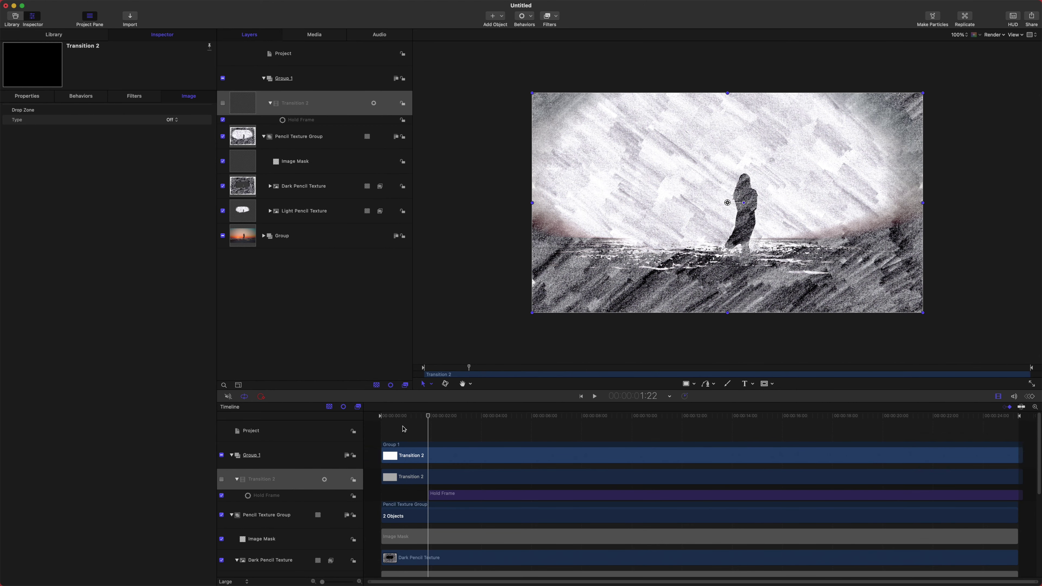
# Scrub back and forth to check the transition frames, ending on the Sunset Sketch Effect 2 clip.
pyautogui.moveTo(425, 418)
pyautogui.mouseDown()
pyautogui.moveTo(391, 419)
pyautogui.moveTo(674, 416)
pyautogui.moveTo(715, 428)
pyautogui.moveTo(438, 442)
pyautogui.moveTo(410, 428)
pyautogui.moveTo(427, 437)
pyautogui.mouseUp()
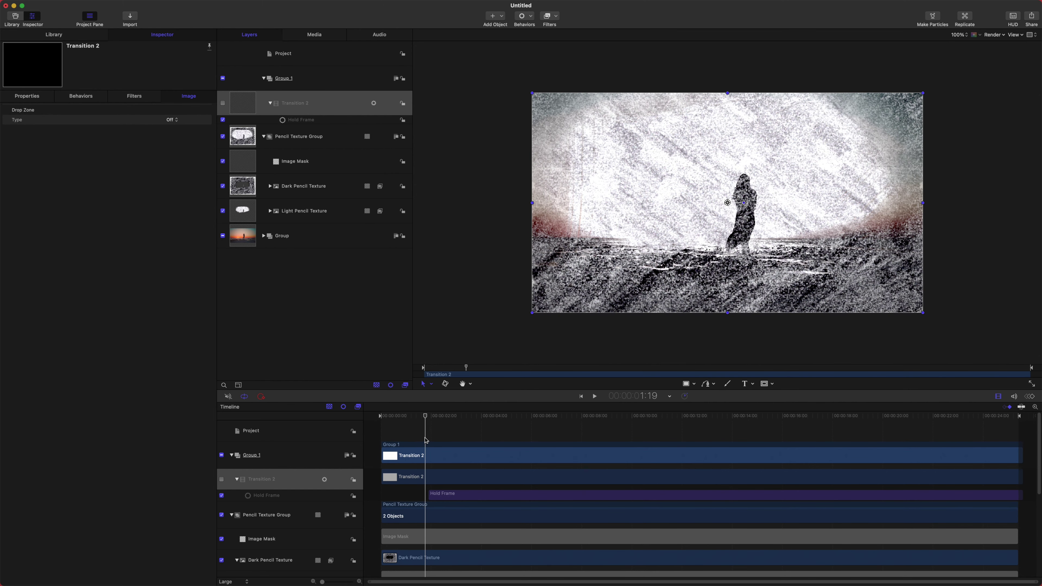
pyautogui.scroll(-2, 428, 447)
pyautogui.scroll(-6, 430, 453)
pyautogui.scroll(7, 415, 424)
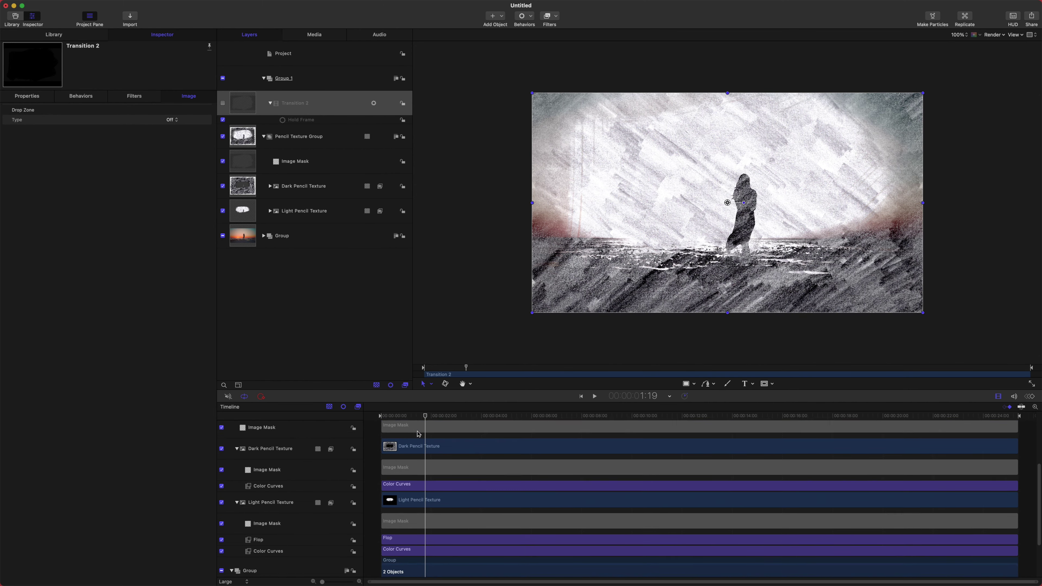
pyautogui.moveTo(425, 423)
pyautogui.mouseDown()
pyautogui.moveTo(387, 421)
pyautogui.moveTo(428, 419)
pyautogui.mouseUp()
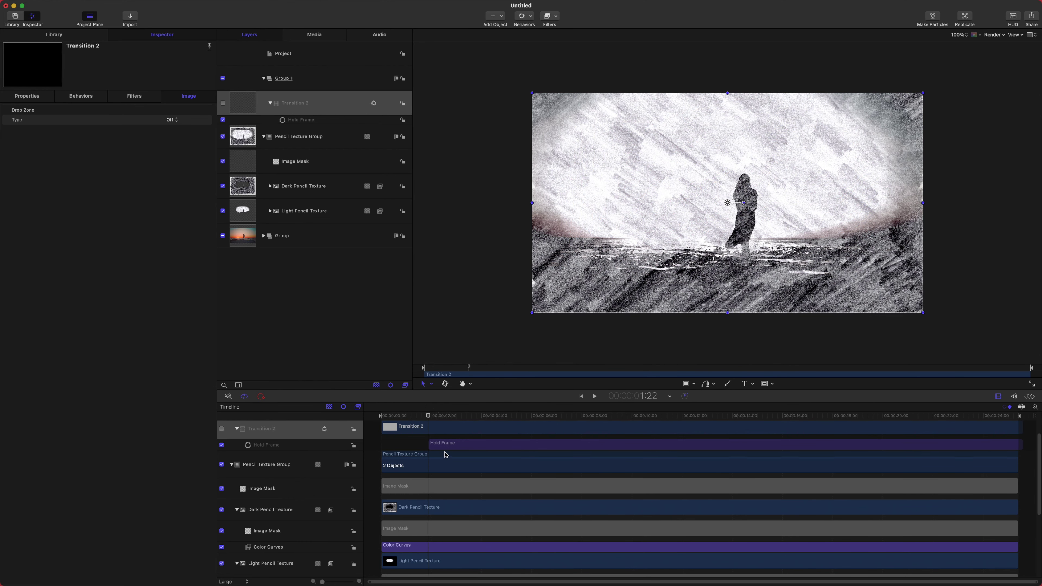
pyautogui.scroll(-5, 445, 455)
pyautogui.click(430, 567)
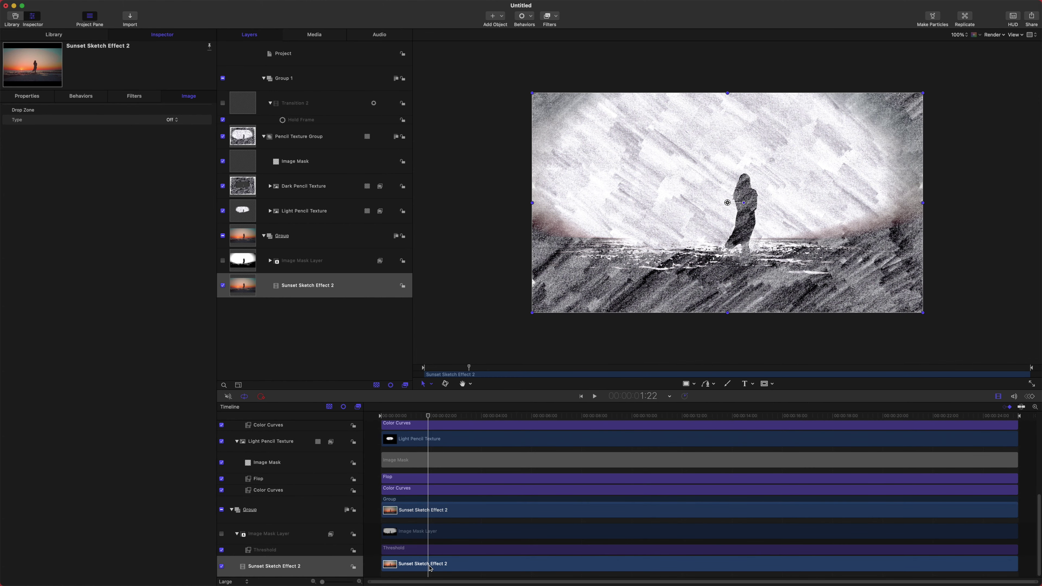
# Add a Hold Frame retiming behavior to the Sunset Sketch Effect 2 clip.
pyautogui.click(536, 18)
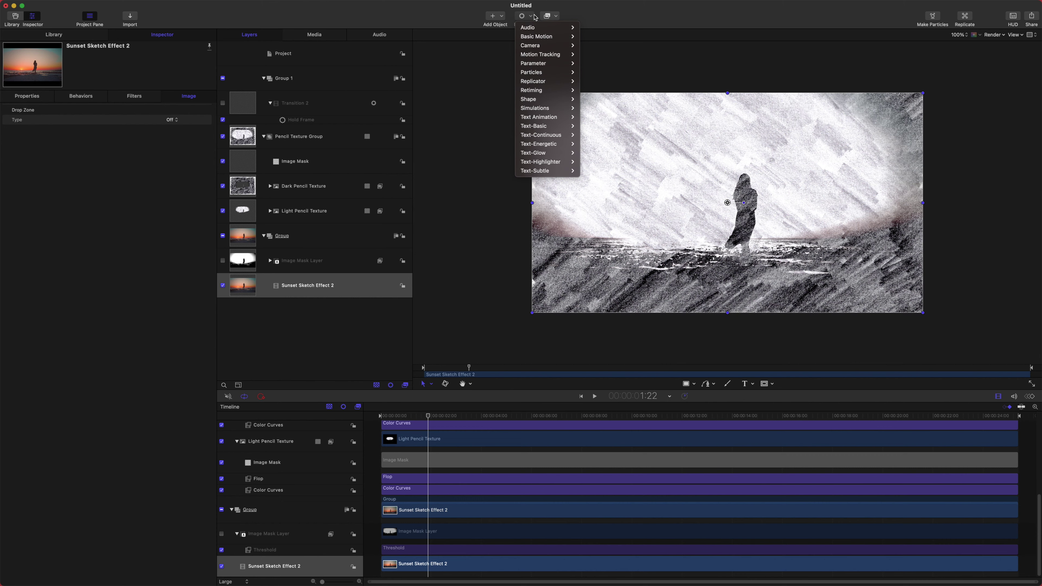
pyautogui.moveTo(558, 91)
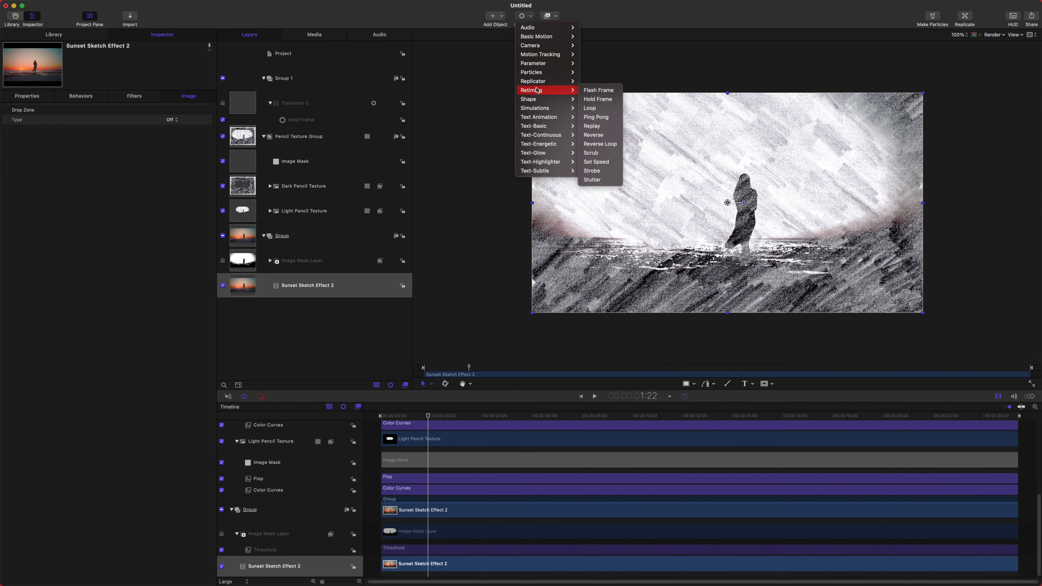
pyautogui.click(591, 100)
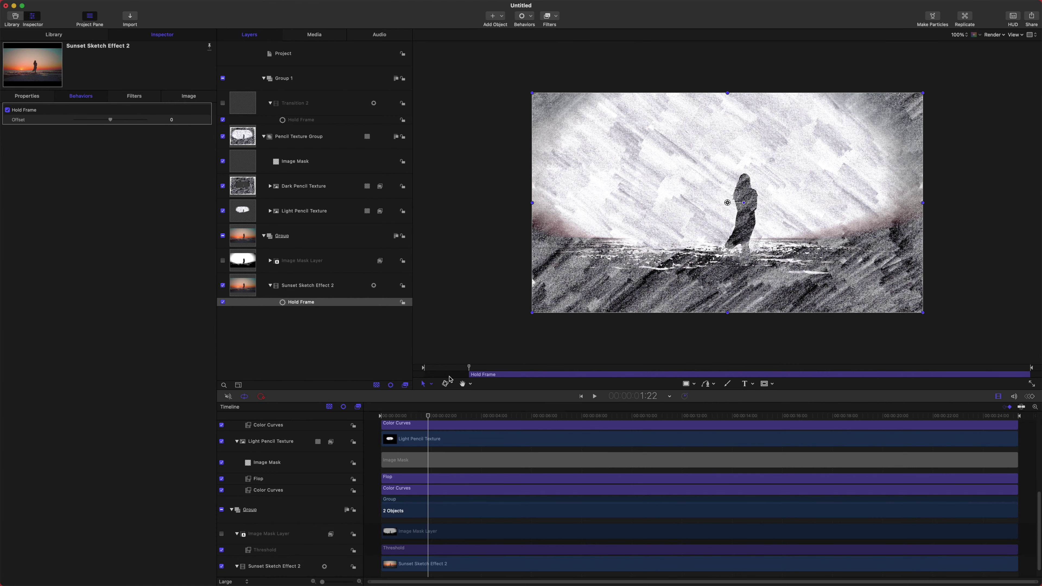
pyautogui.scroll(-1, 415, 549)
# Play and scrub the animation to review the sketch reveal, settling at frame 1:21.
pyautogui.moveTo(430, 418); pyautogui.dragTo(377, 418)
pyautogui.press('space')
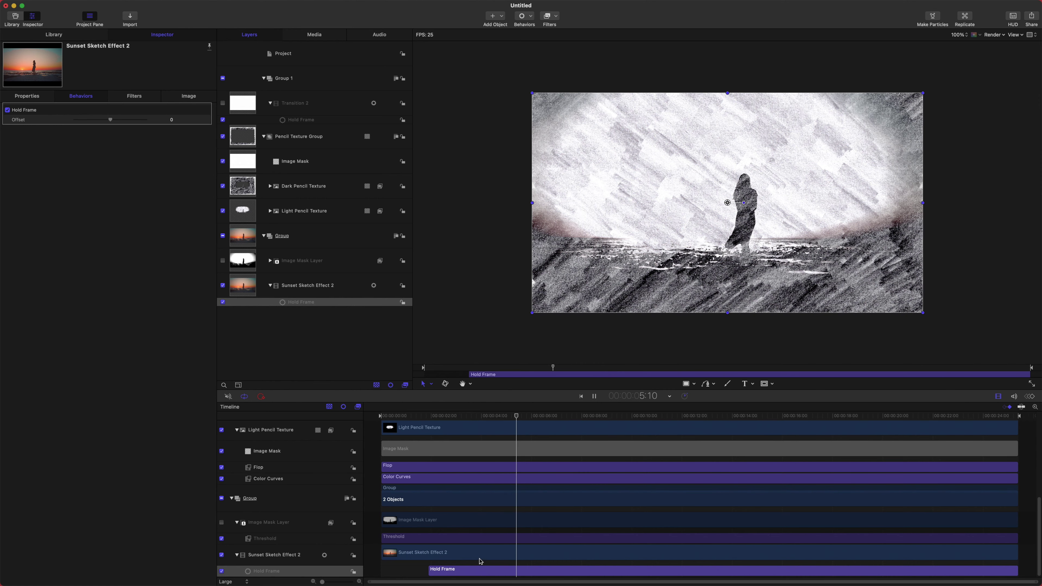
pyautogui.press('space')
pyautogui.moveTo(440, 415); pyautogui.dragTo(404, 419)
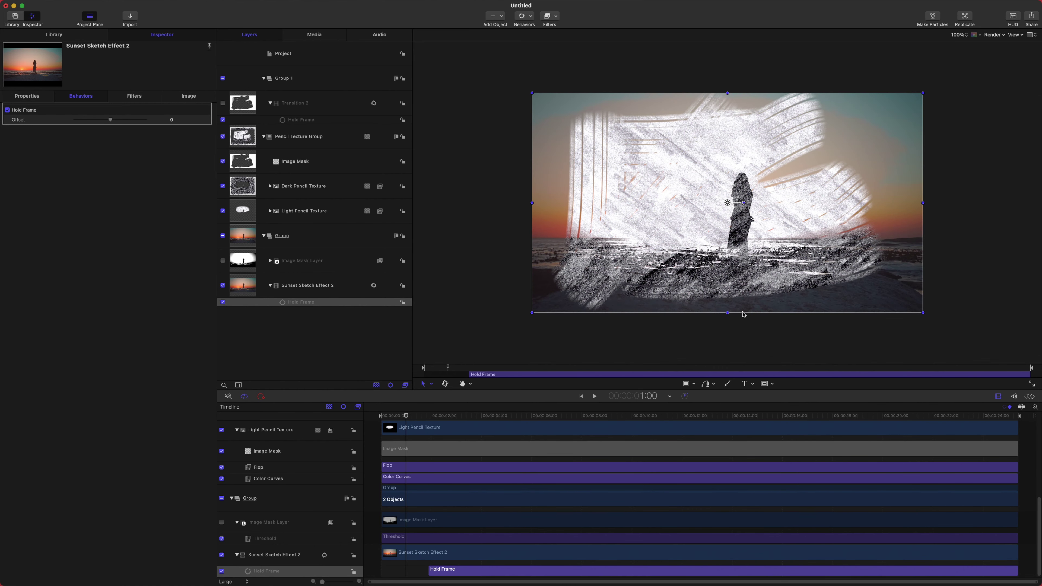
pyautogui.moveTo(431, 422)
pyautogui.mouseDown()
pyautogui.moveTo(503, 421)
pyautogui.moveTo(446, 430)
pyautogui.mouseUp()
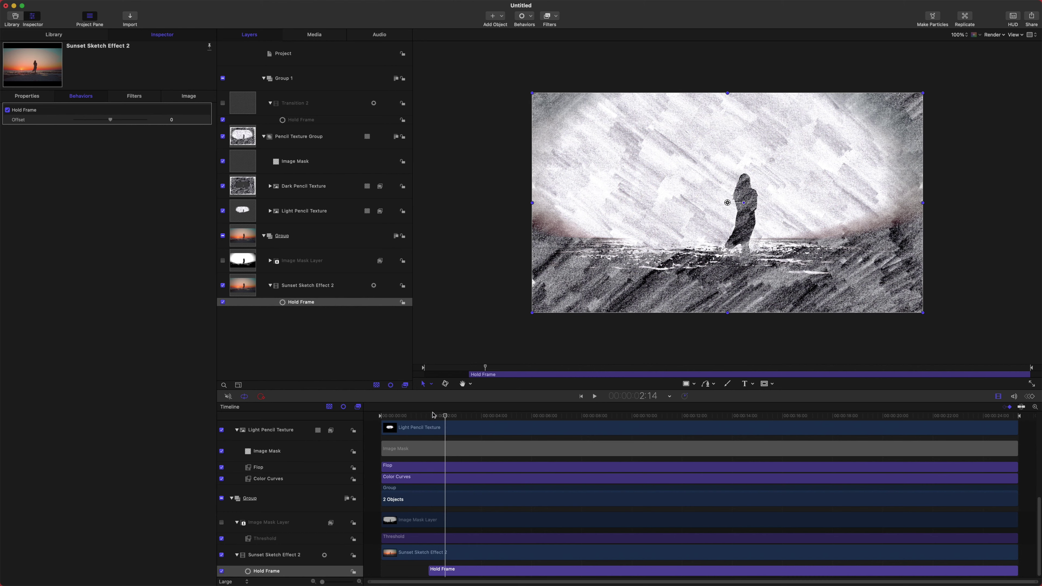
pyautogui.moveTo(434, 415); pyautogui.dragTo(430, 416)
pyautogui.scroll(1, 425, 463)
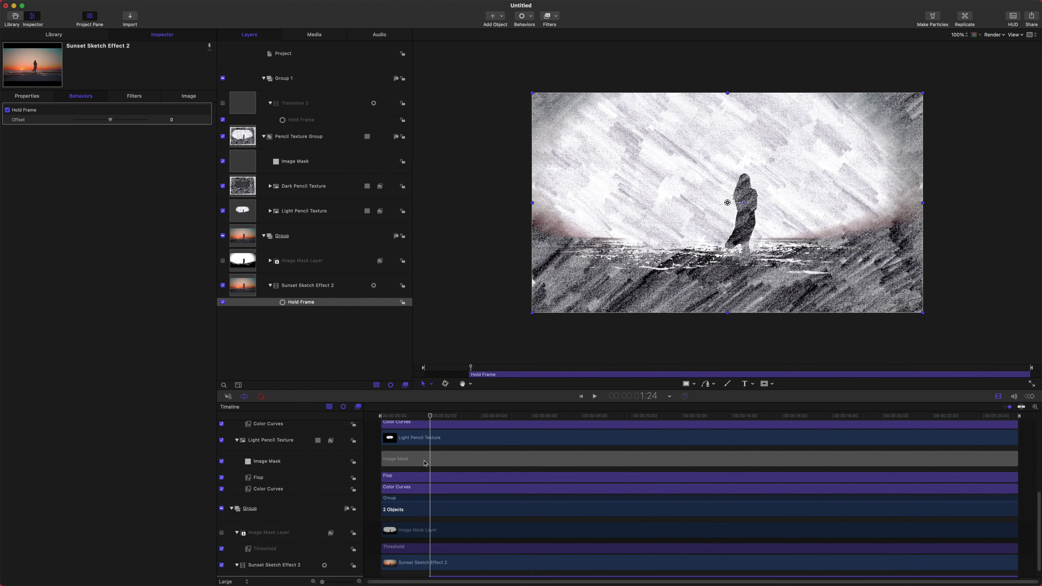
pyautogui.scroll(-1, 428, 502)
pyautogui.click(312, 555)
pyautogui.click(430, 415)
pyautogui.moveTo(430, 416); pyautogui.dragTo(426, 416)
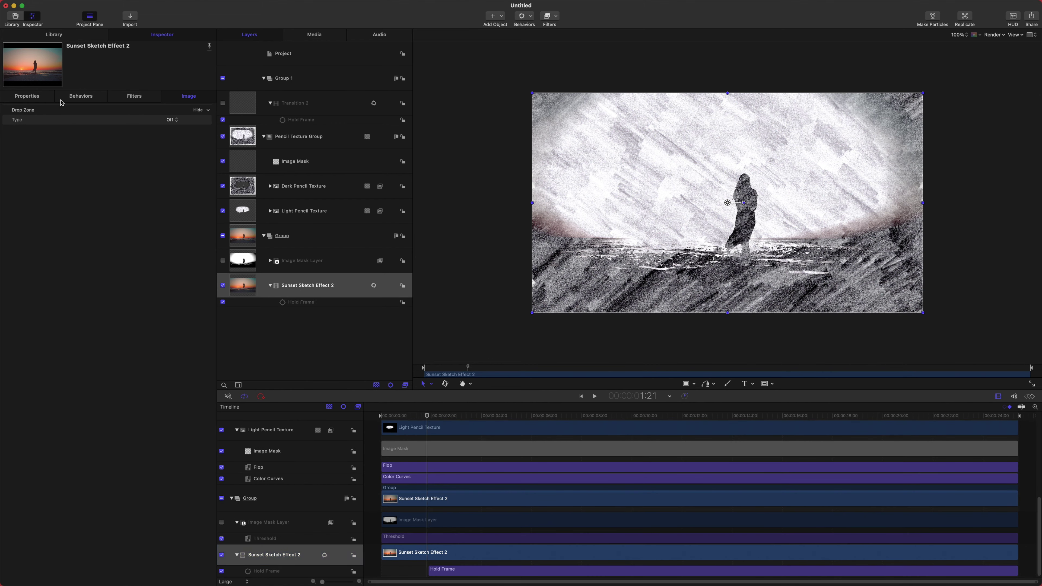
# Keyframe the clip's Opacity from 100% at 1:21 to 0% at 3:02, nudging the keyframe slightly earlier.
pyautogui.click(26, 96)
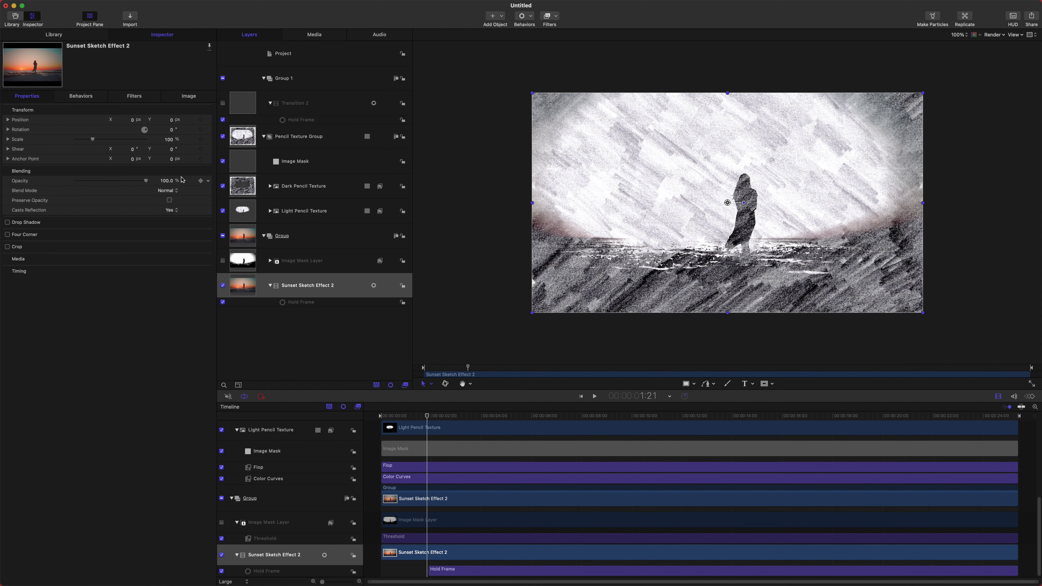
pyautogui.click(200, 181)
pyautogui.moveTo(427, 416); pyautogui.dragTo(451, 419)
pyautogui.moveTo(453, 419); pyautogui.dragTo(458, 417)
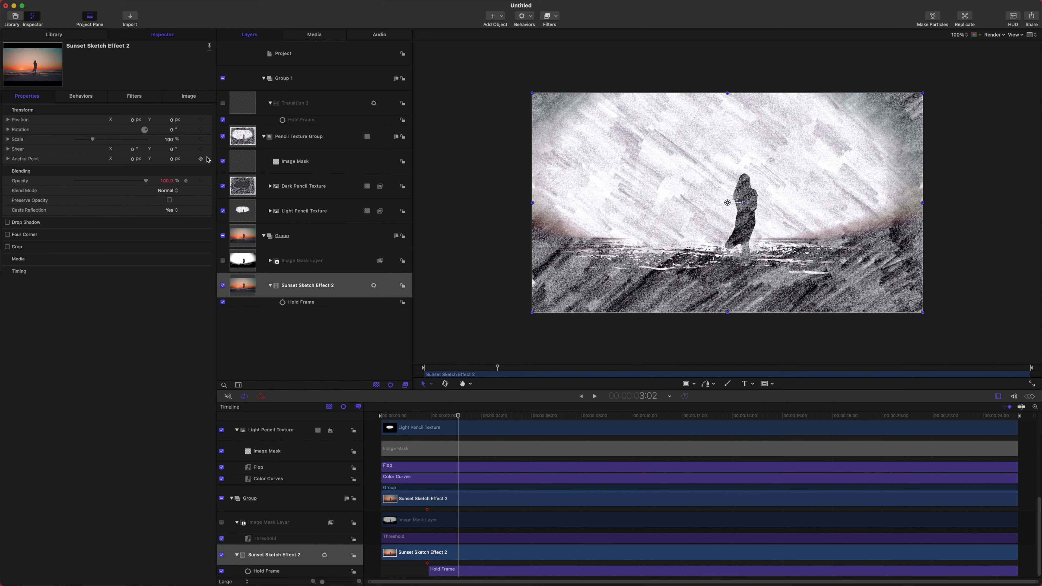
pyautogui.moveTo(147, 181); pyautogui.dragTo(6, 197)
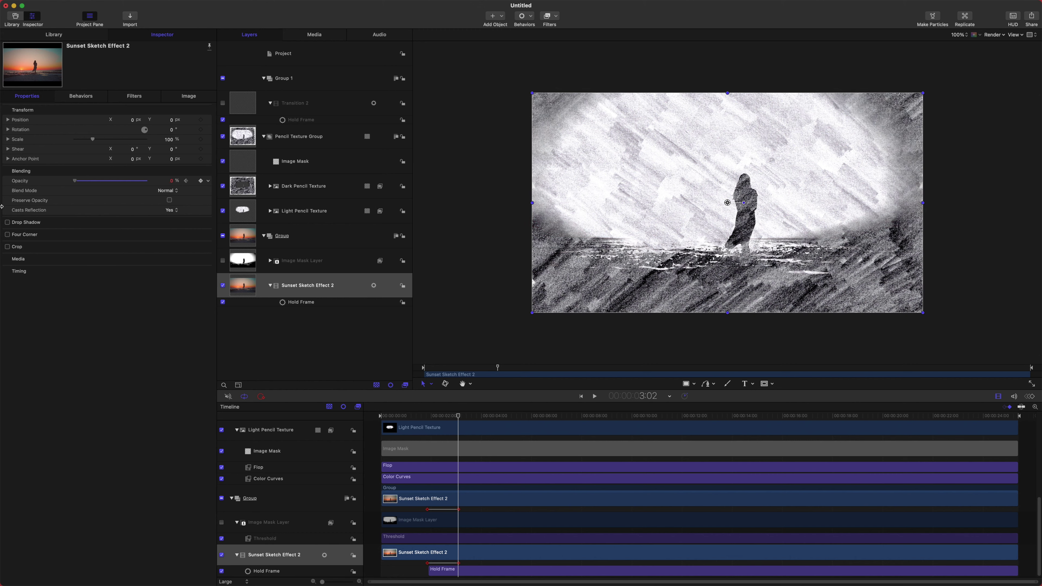
pyautogui.click(439, 514)
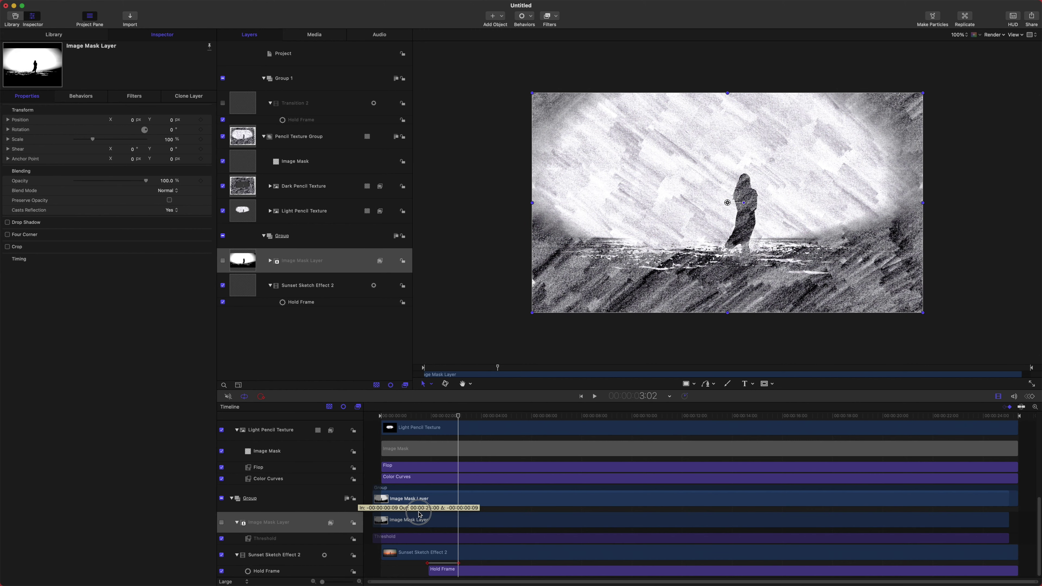
pyautogui.click(432, 568)
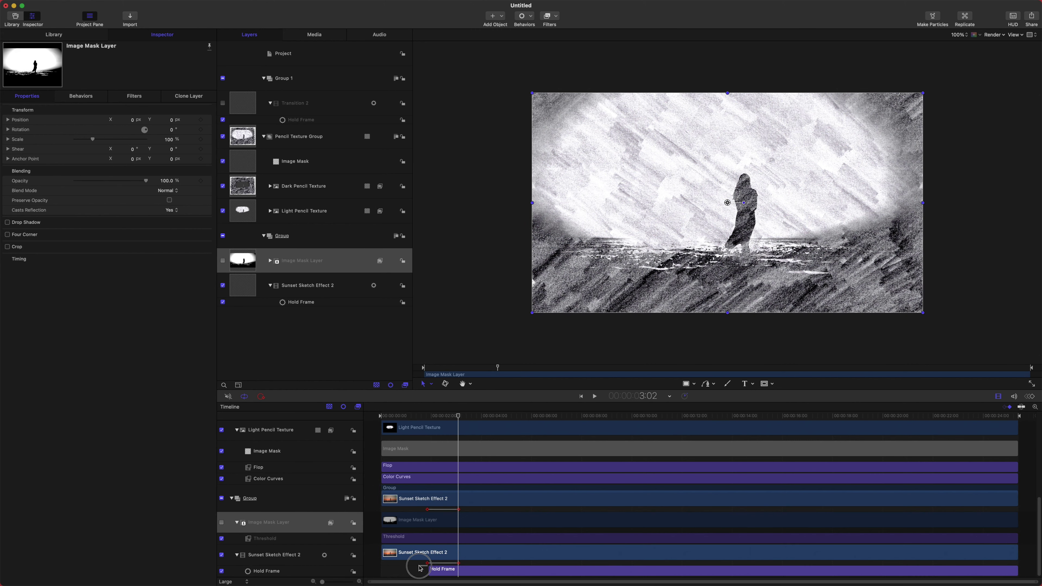
pyautogui.moveTo(428, 565); pyautogui.dragTo(418, 564)
# Play back and scrub from the start to check the fade into the pencil sketch.
pyautogui.press('space')
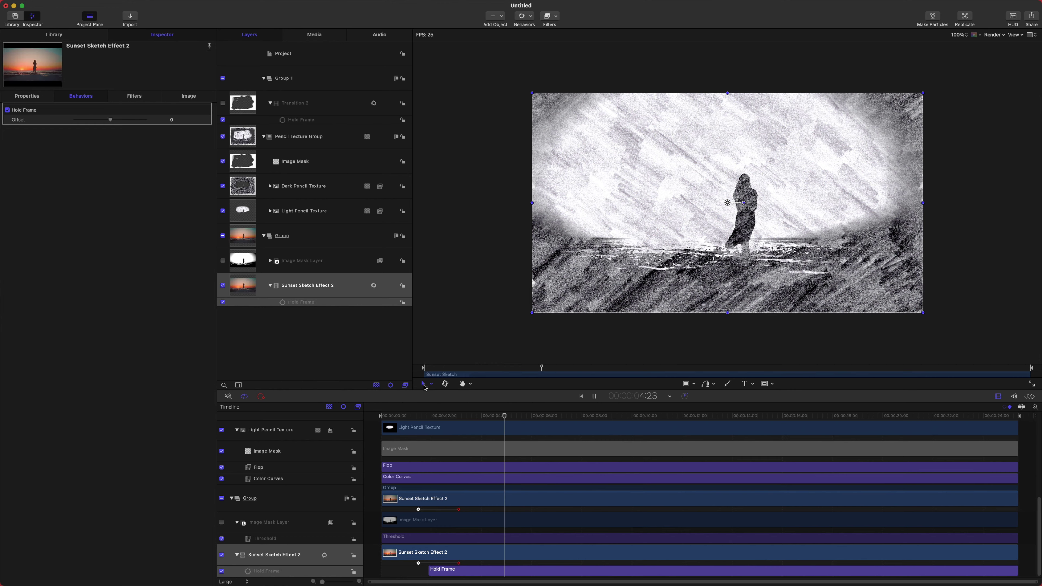
pyautogui.press('space')
pyautogui.press('Home')
pyautogui.press('space')
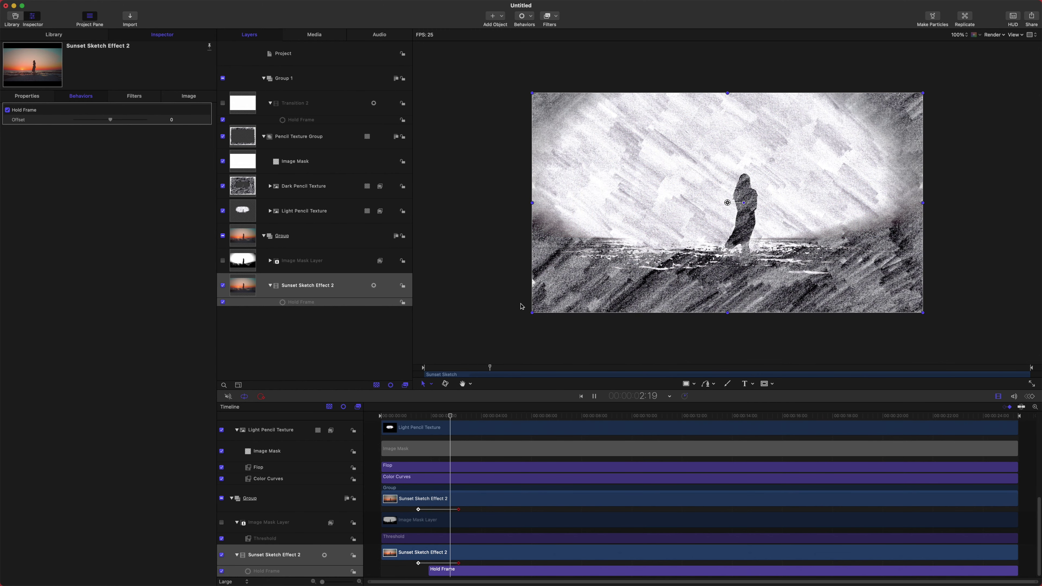
pyautogui.press('space')
pyautogui.moveTo(398, 419); pyautogui.dragTo(380, 417)
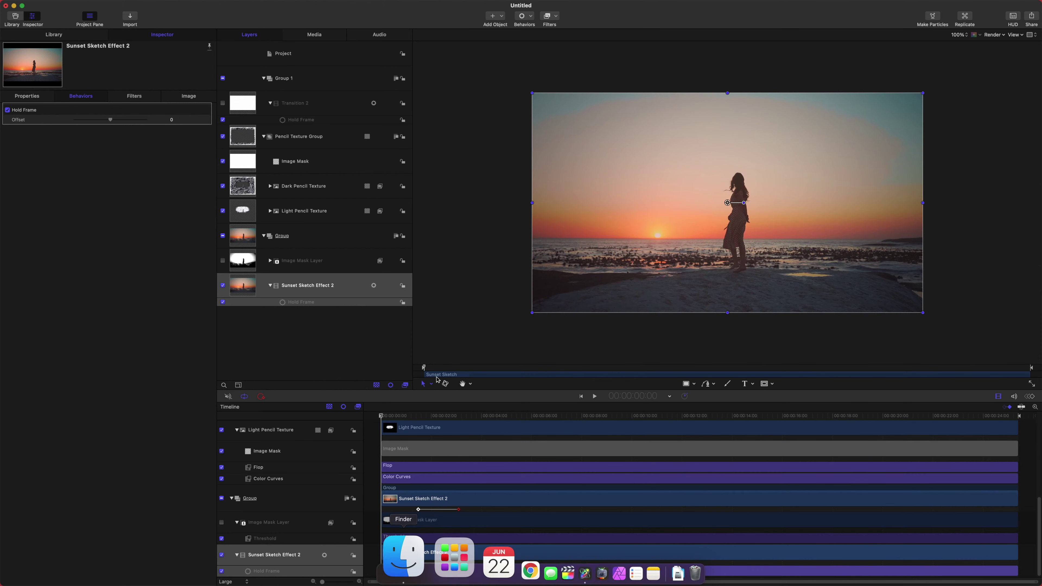
pyautogui.moveTo(416, 416); pyautogui.dragTo(430, 419)
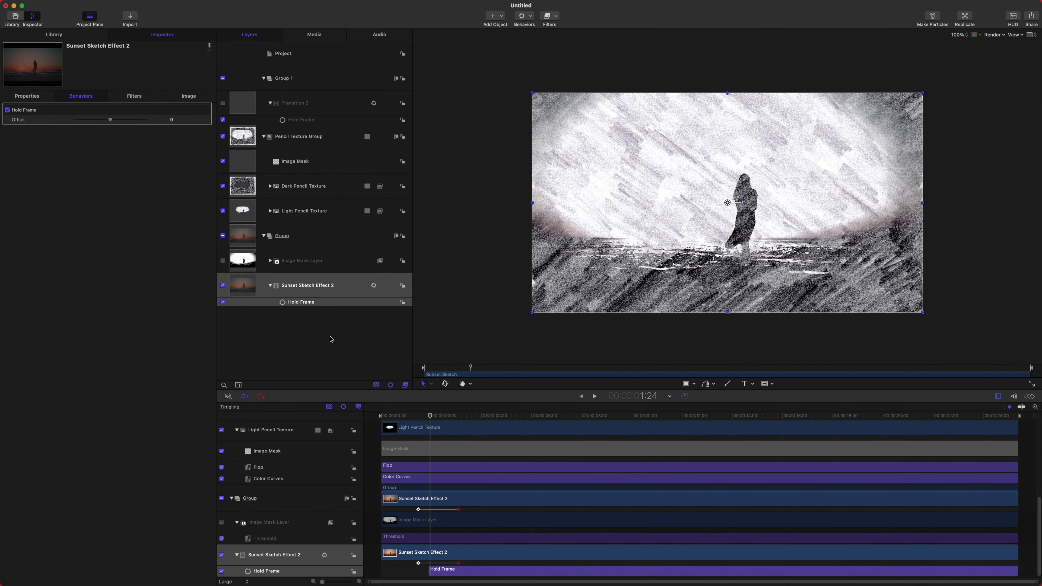
pyautogui.click(330, 339)
# Import simple-old-paper-vol-2-7.jpeg into the Group and set its Scale to 100%.
pyautogui.press('super+i')
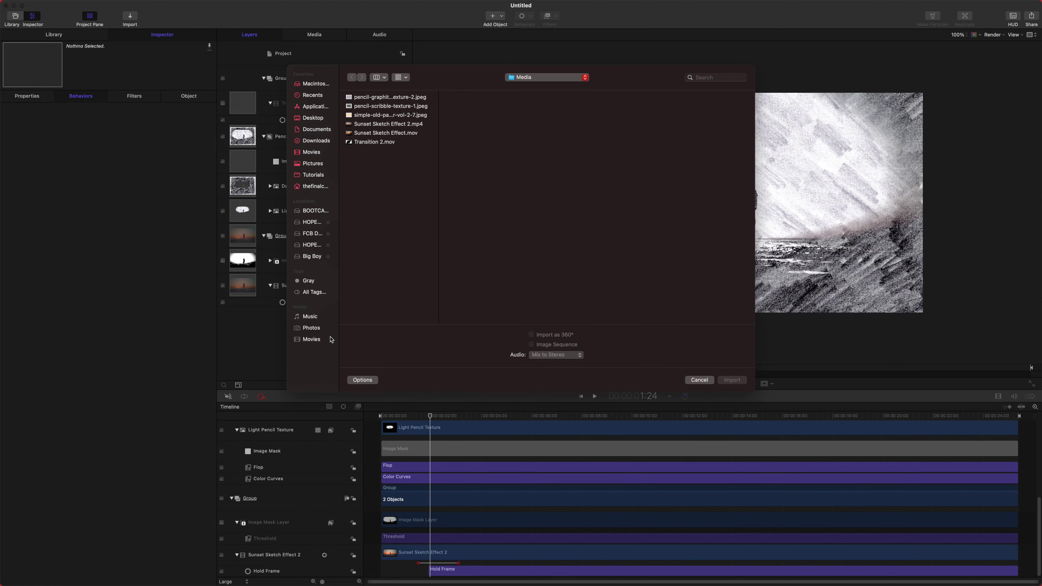
pyautogui.click(385, 116)
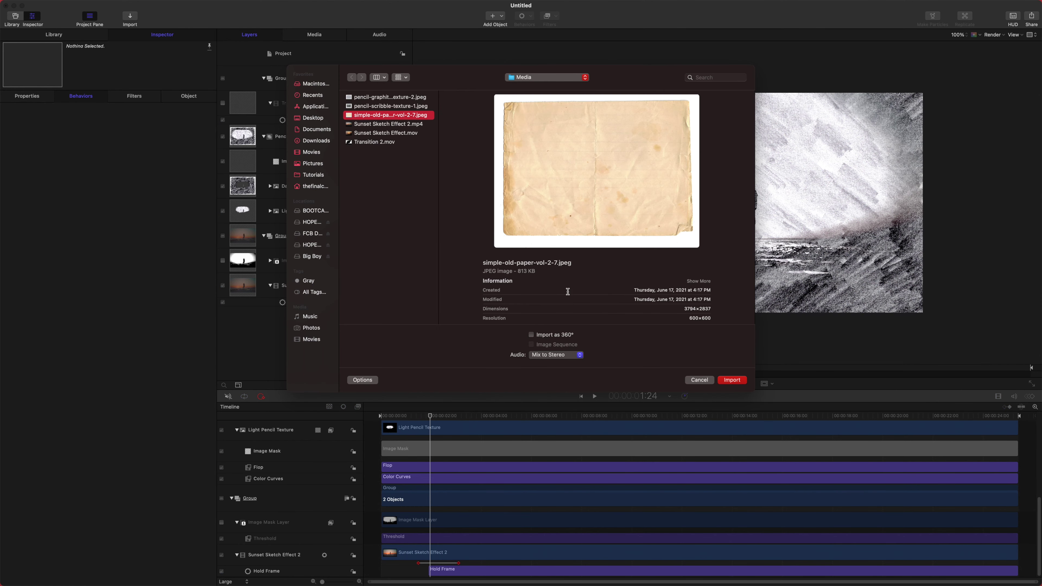
pyautogui.click(733, 380)
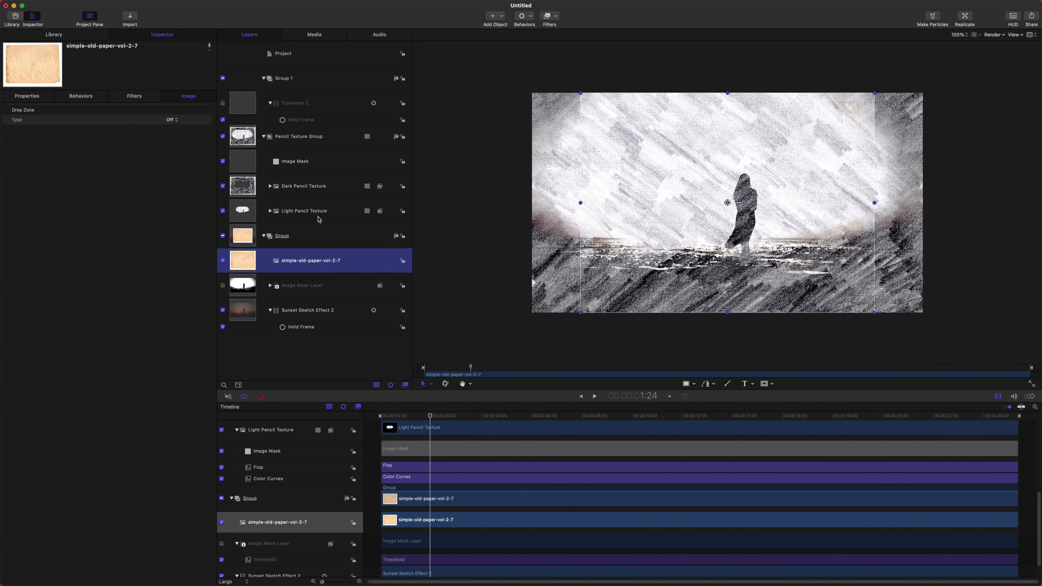
pyautogui.press('F1')
pyautogui.click(162, 139)
pyautogui.write('100')
pyautogui.press('Return')
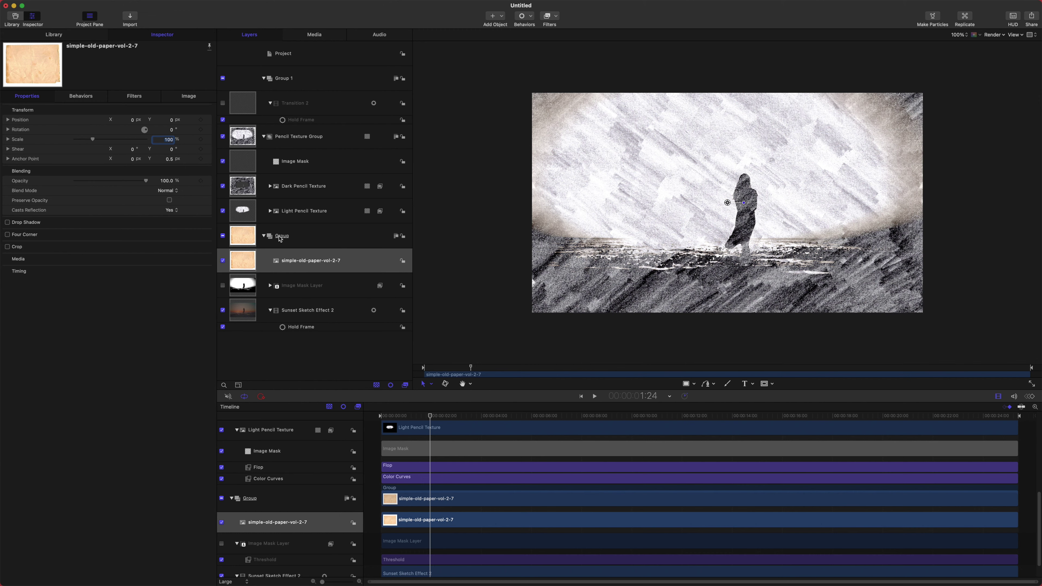
# Collapse and select Pencil Texture Group, then set its Blend Mode to Multiply.
pyautogui.click(264, 137)
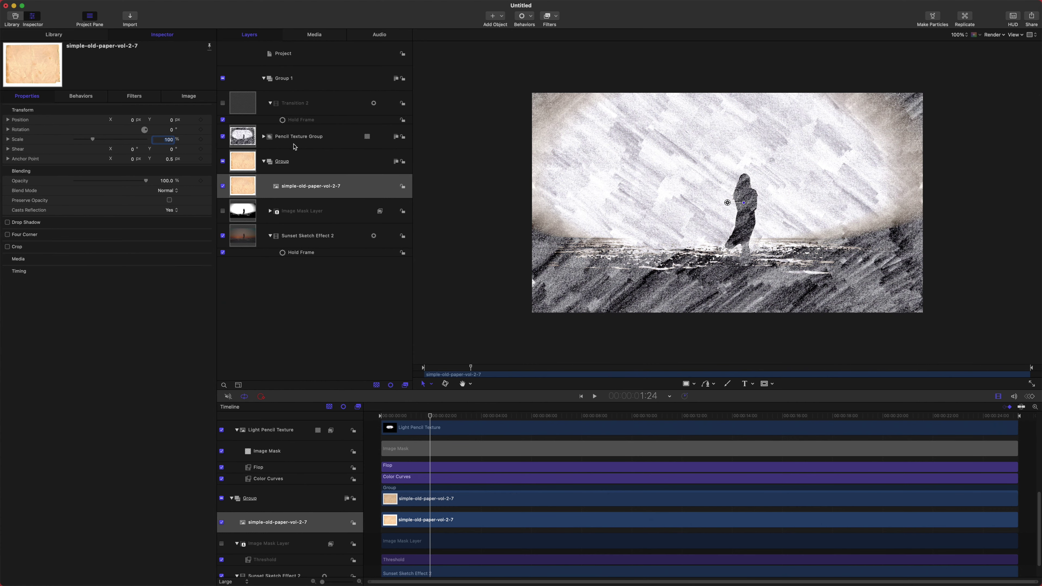
pyautogui.click(303, 137)
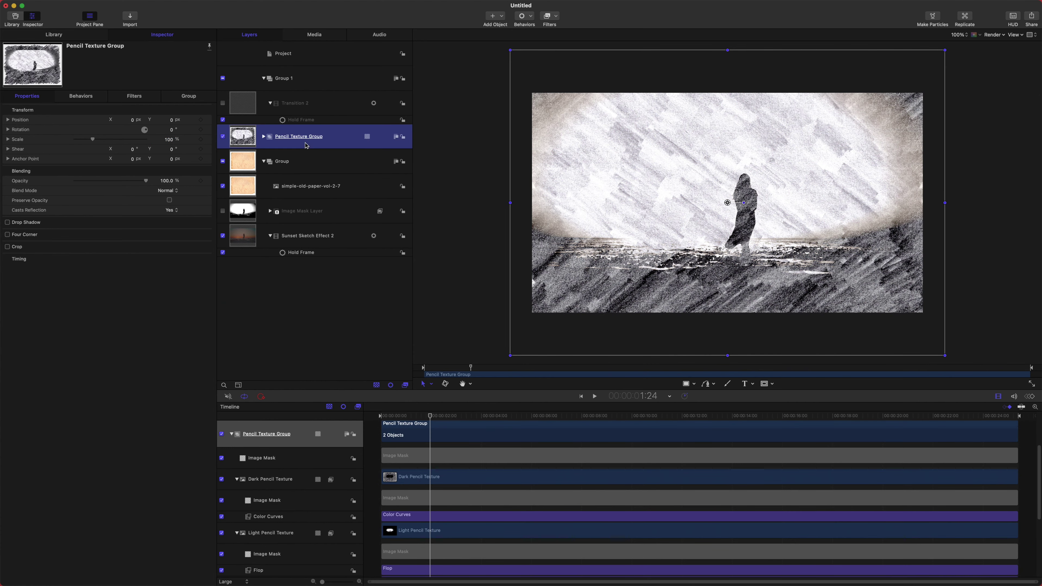
pyautogui.click(157, 191)
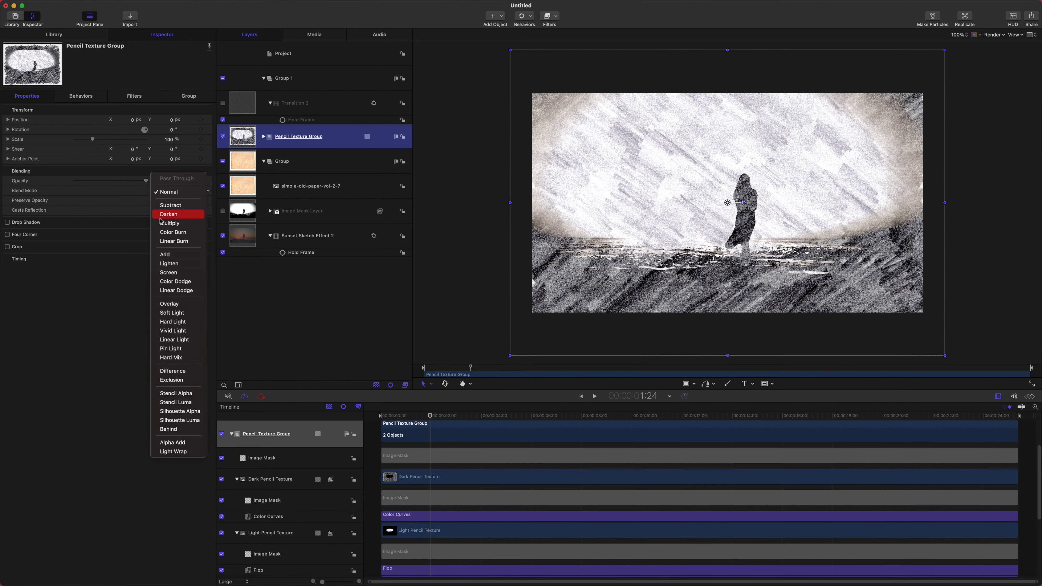
pyautogui.click(169, 223)
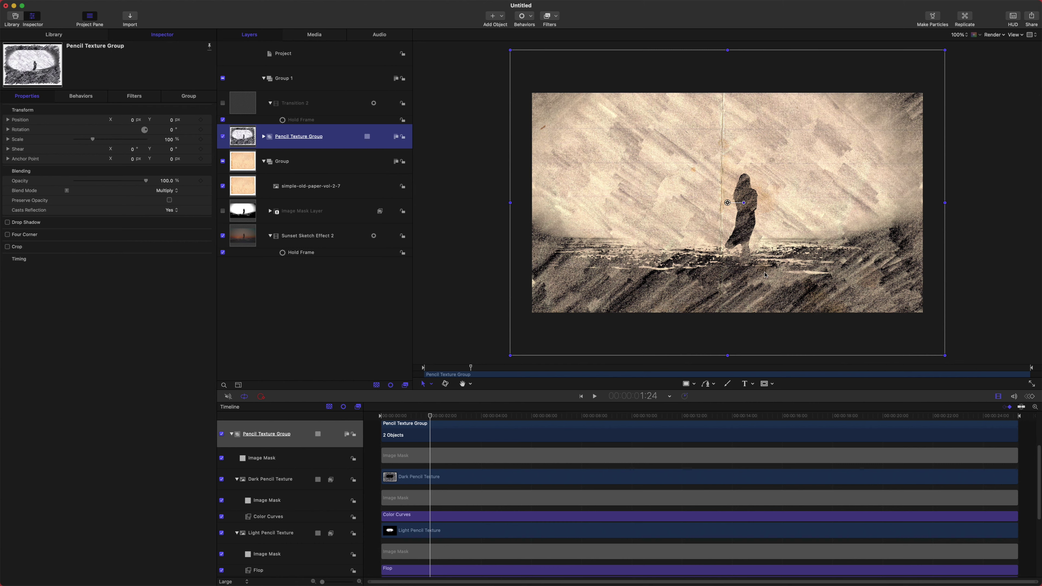
# Play back the animation, then trim the paper clip's in-point so it starts later.
pyautogui.press('Home')
pyautogui.press('space')
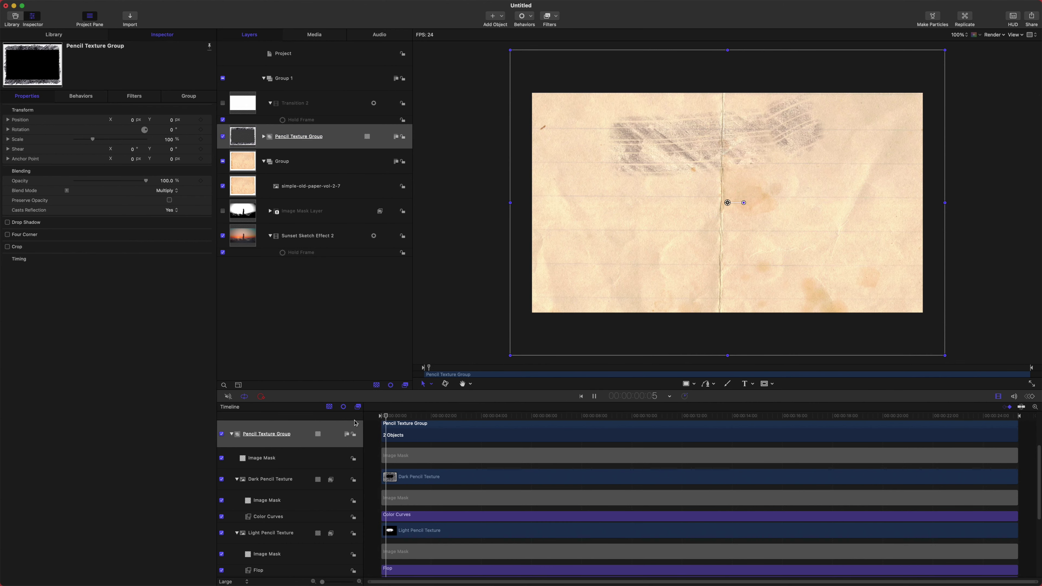
pyautogui.press('space')
pyautogui.click(402, 415)
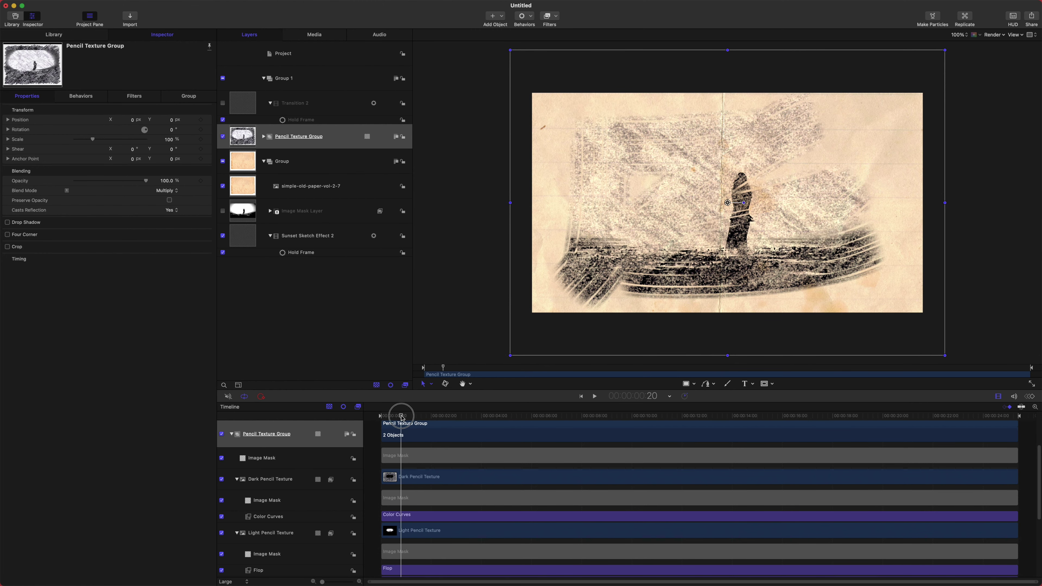
pyautogui.scroll(-5, 422, 527)
pyautogui.scroll(-1, 421, 528)
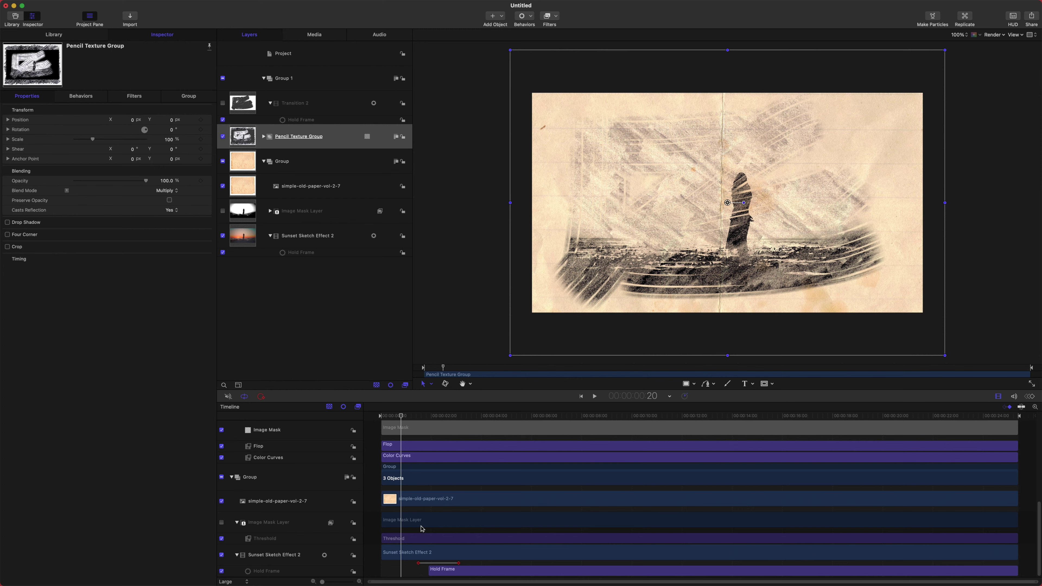
pyautogui.moveTo(382, 499); pyautogui.dragTo(413, 499)
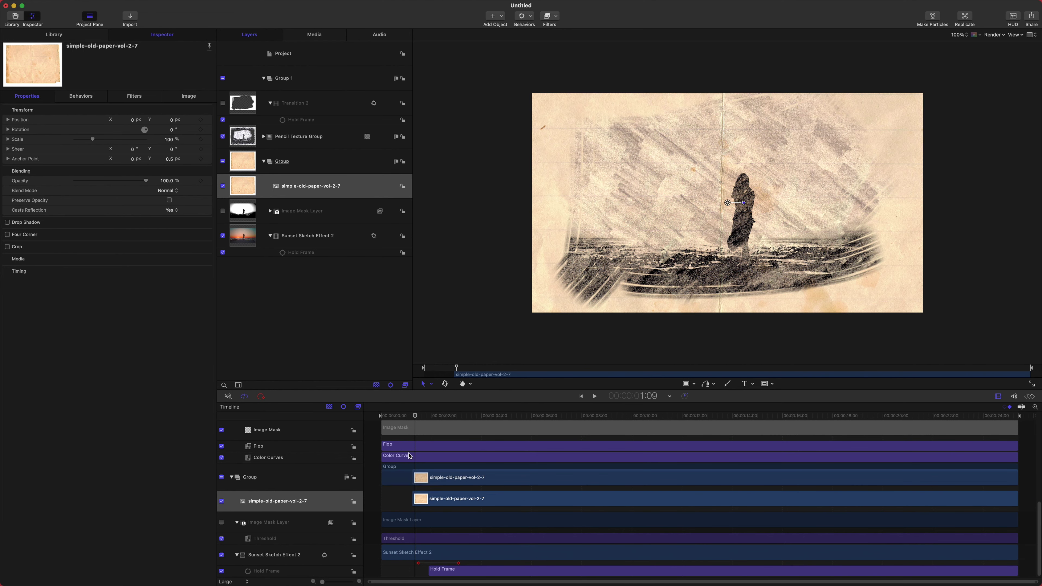
# Keyframe the paper's Opacity from 0% up to 100% at 2:17, and preview the fade-in.
pyautogui.moveTo(137, 182); pyautogui.dragTo(75, 181)
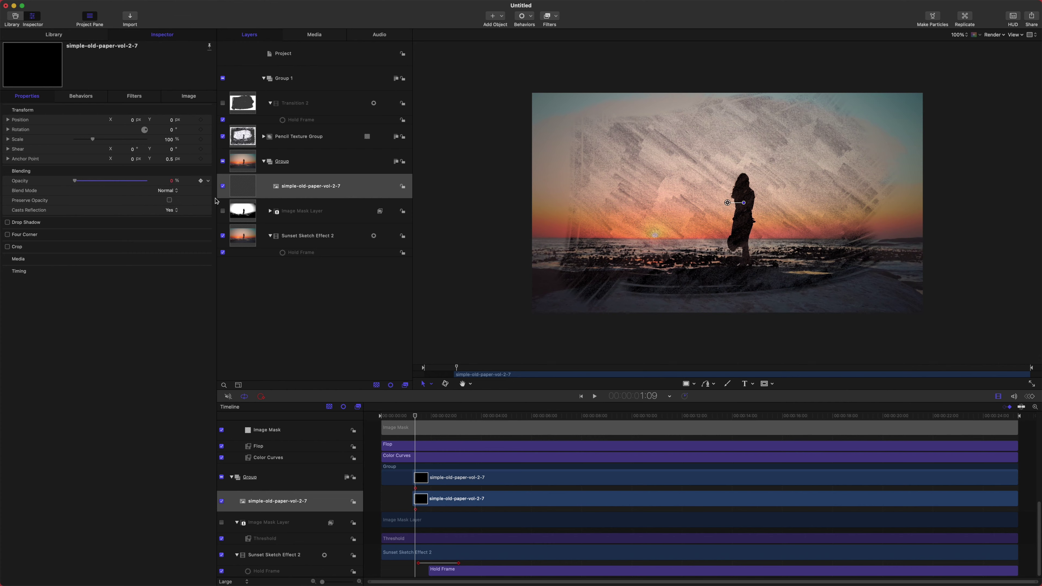
pyautogui.moveTo(415, 416); pyautogui.dragTo(448, 416)
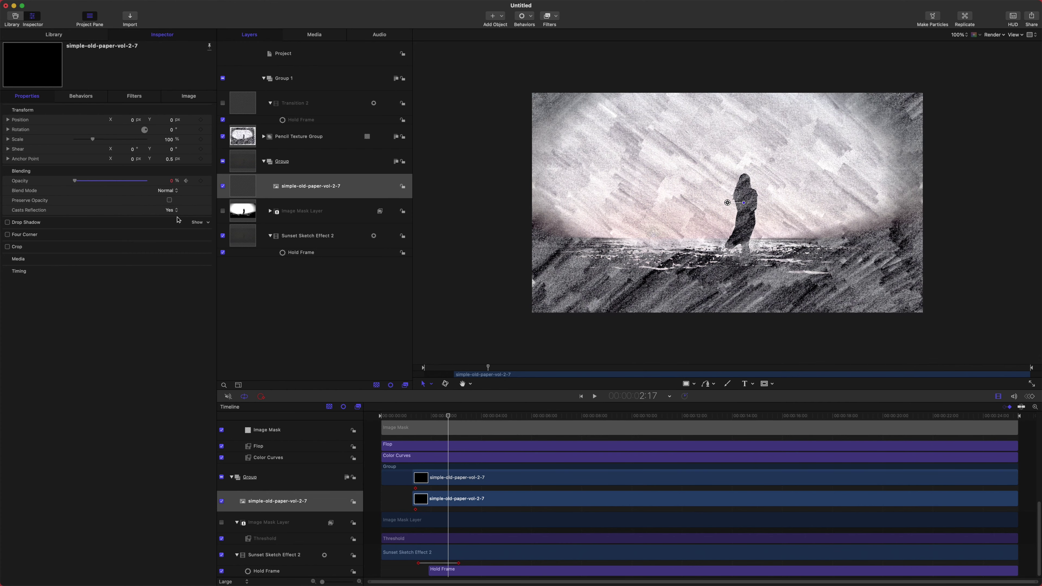
pyautogui.click(186, 181)
pyautogui.click(414, 416)
pyautogui.press('space')
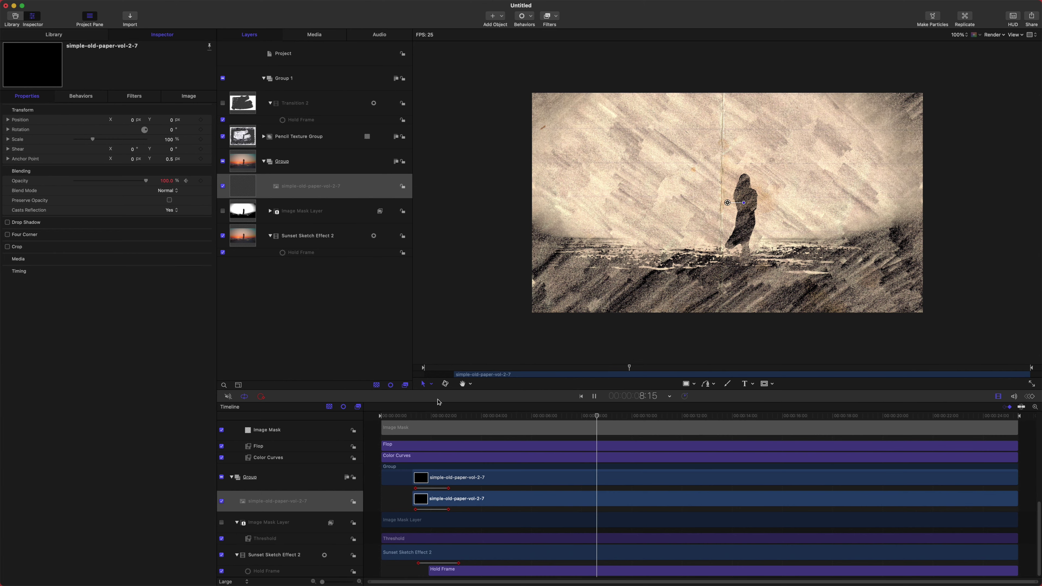
pyautogui.press('space')
pyautogui.click(263, 161)
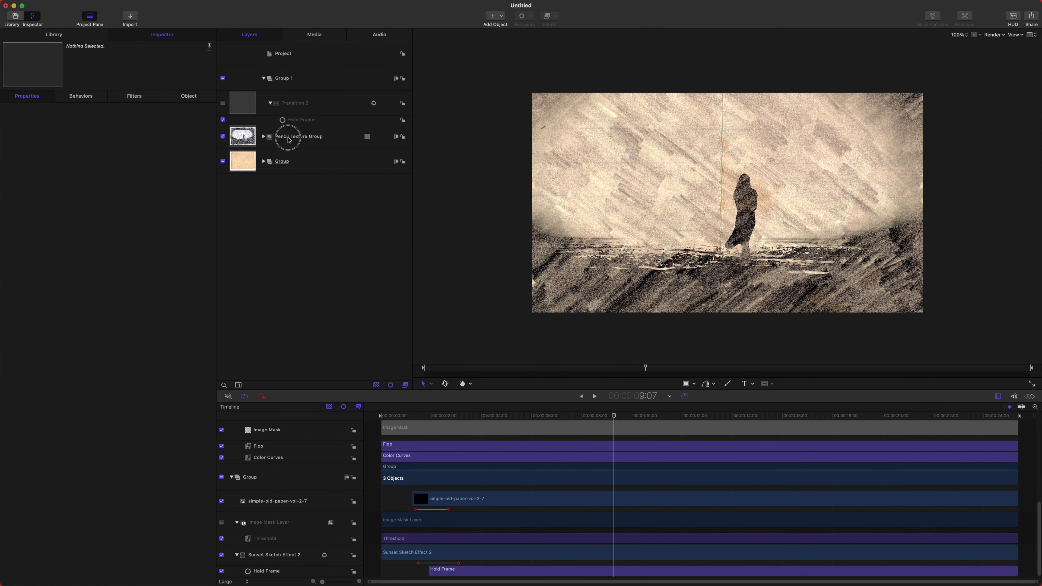
# Select the Pencil Texture Group and choose the Bezier Mask tool.
pyautogui.click(272, 138)
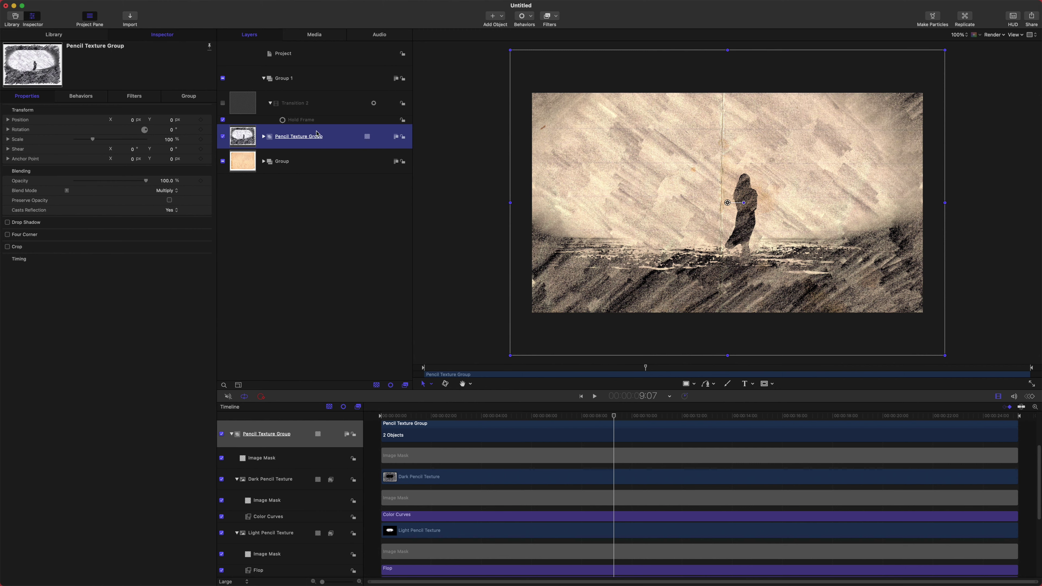
pyautogui.click(771, 386)
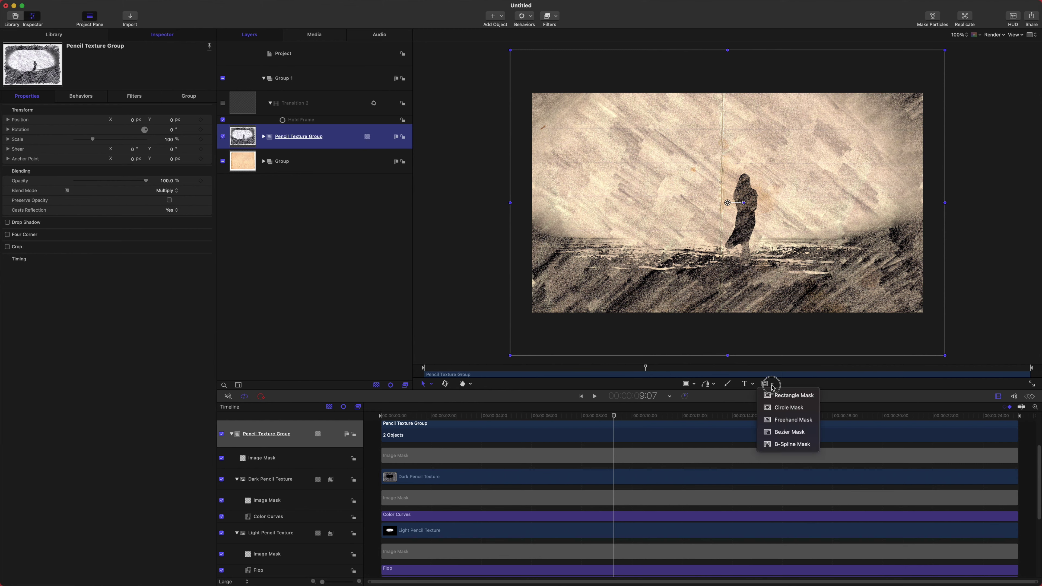
pyautogui.click(790, 432)
# Place ragged mask points from the top-left down the left side and along the bottom edge.
pyautogui.click(572, 103)
pyautogui.click(560, 114)
pyautogui.click(557, 134)
pyautogui.click(564, 145)
pyautogui.click(558, 168)
pyautogui.click(548, 187)
pyautogui.click(545, 227)
pyautogui.click(554, 256)
pyautogui.click(565, 271)
pyautogui.click(570, 287)
pyautogui.click(580, 297)
pyautogui.click(610, 298)
pyautogui.click(638, 296)
pyautogui.click(667, 302)
pyautogui.click(680, 304)
pyautogui.click(709, 301)
pyautogui.click(752, 299)
pyautogui.click(775, 303)
pyautogui.click(795, 303)
# Continue the ragged points up the right side and across the top, closing the shape at the first point.
pyautogui.click(902, 279)
pyautogui.click(912, 249)
pyautogui.click(913, 210)
pyautogui.click(908, 183)
pyautogui.click(905, 127)
pyautogui.click(870, 111)
pyautogui.click(799, 104)
pyautogui.click(688, 104)
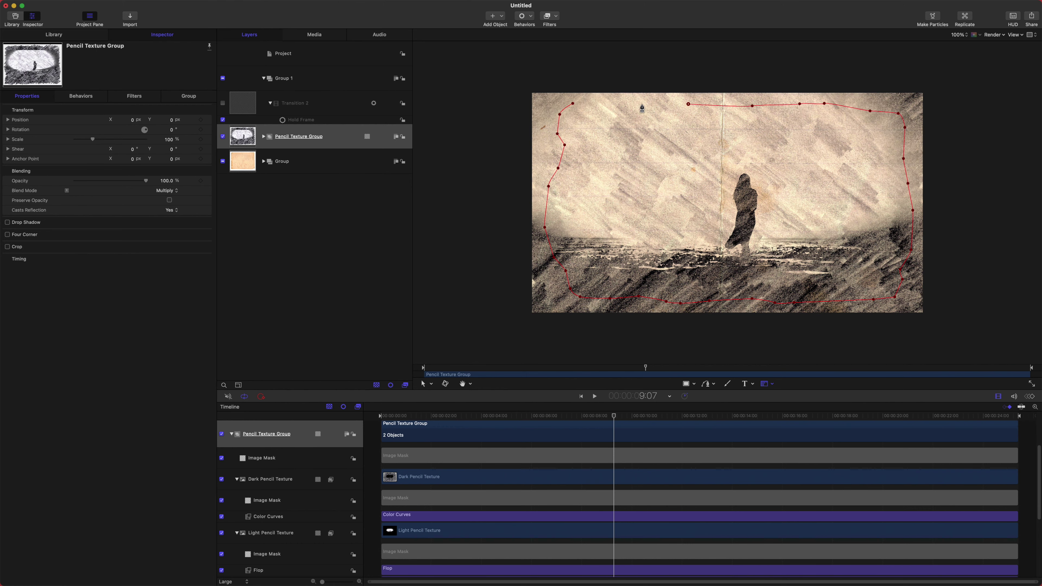
pyautogui.click(663, 106)
pyautogui.click(641, 104)
pyautogui.click(609, 103)
pyautogui.click(602, 104)
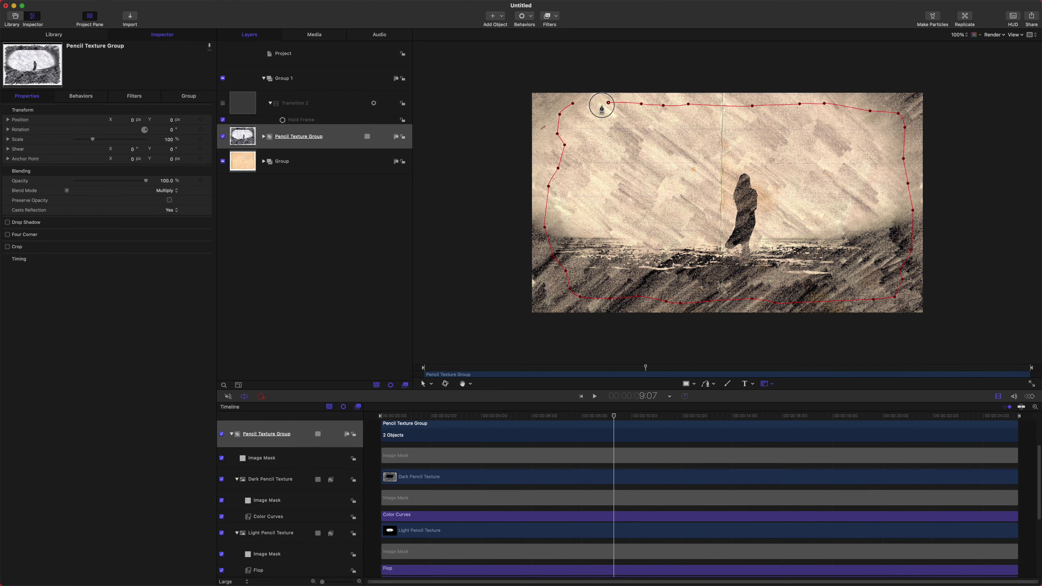
pyautogui.click(572, 105)
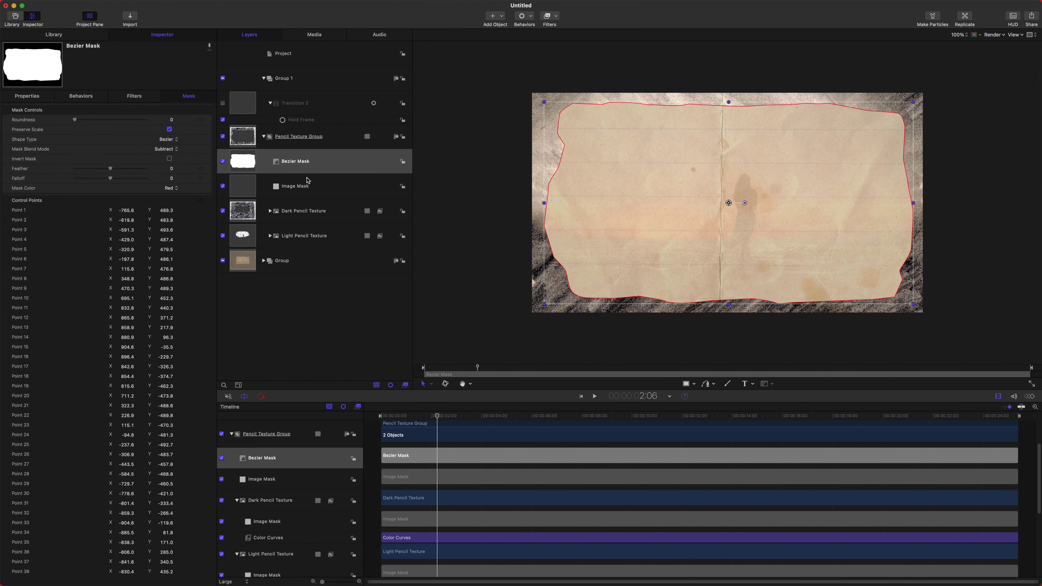
# Reorder the masks so the Image Mask comes first.
pyautogui.click(322, 192)
pyautogui.moveTo(449, 416); pyautogui.dragTo(433, 416)
pyautogui.moveTo(281, 212)
pyautogui.mouseDown()
pyautogui.moveTo(303, 184)
pyautogui.moveTo(268, 163)
pyautogui.moveTo(278, 153)
pyautogui.mouseUp()
# Set the Bezier Mask's Mask Blend Mode to Add and preview the result.
pyautogui.click(297, 184)
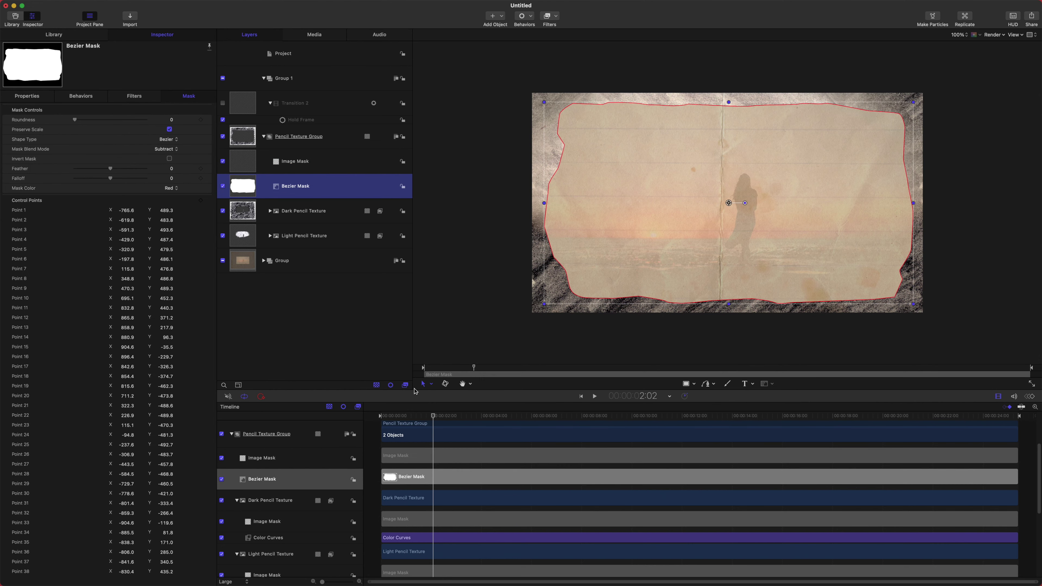
pyautogui.click(167, 149)
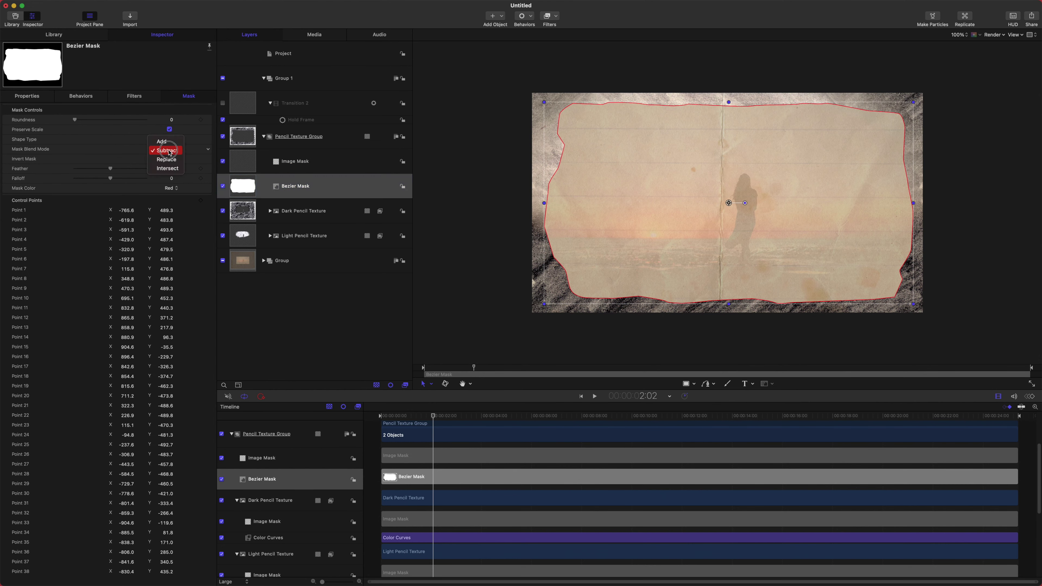
pyautogui.click(166, 140)
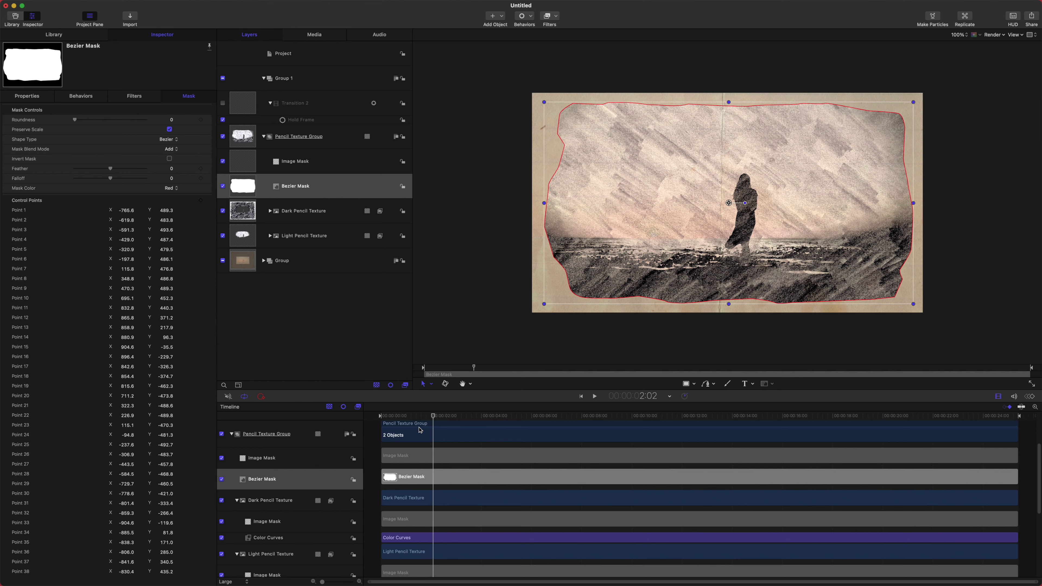
pyautogui.press('Home')
pyautogui.press('space')
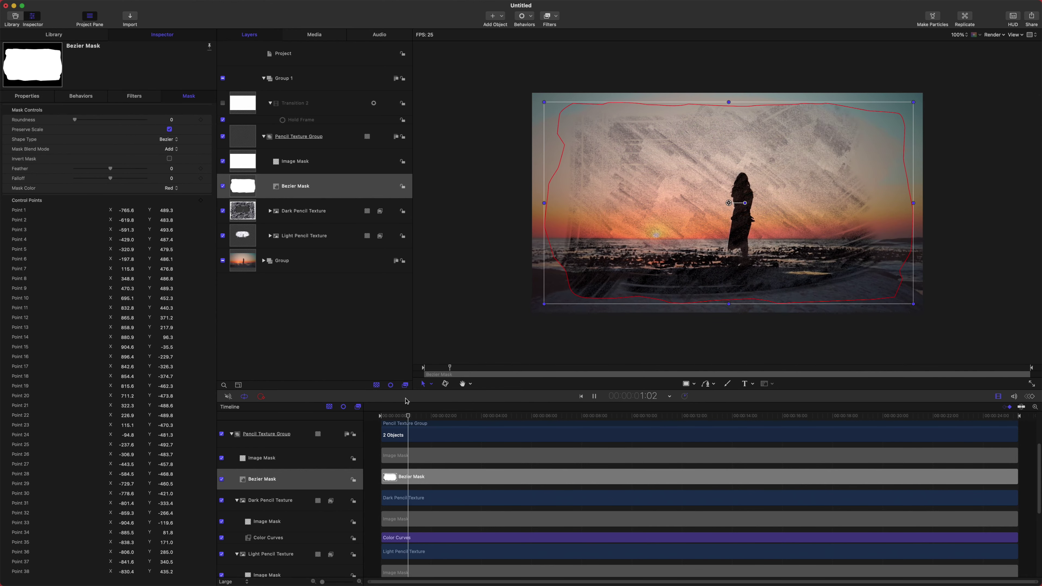
pyautogui.press('space')
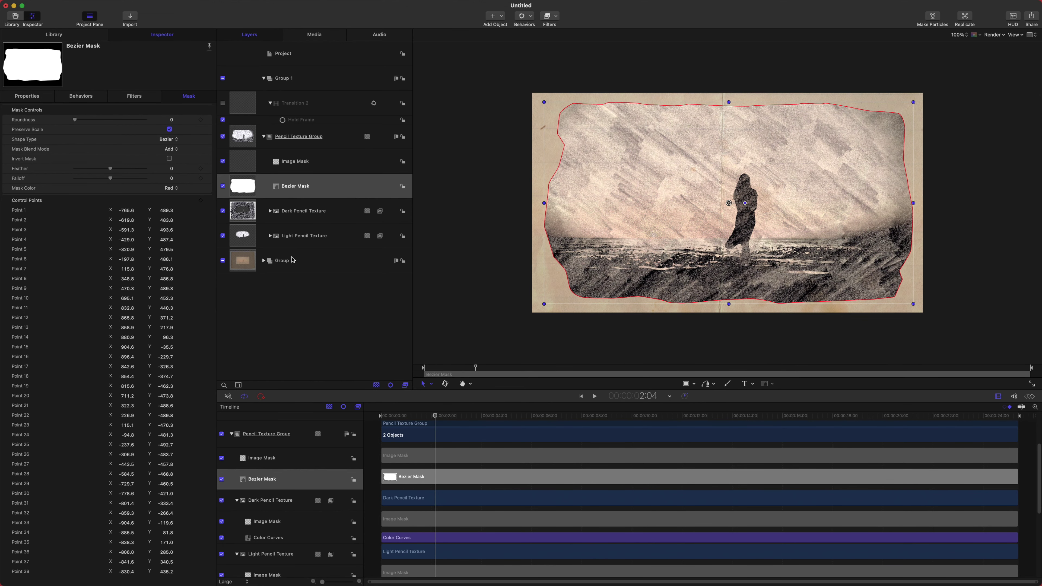
# In the HUD, set the Bezier Mask's Feather to 61 and Roundness to 50.
pyautogui.click(1013, 17)
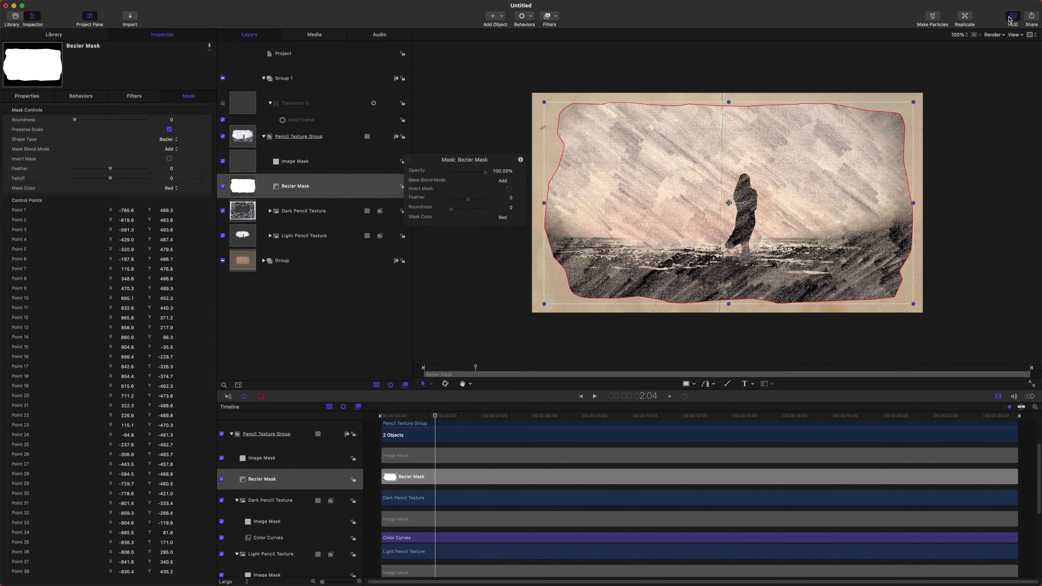
pyautogui.moveTo(468, 202); pyautogui.dragTo(479, 204)
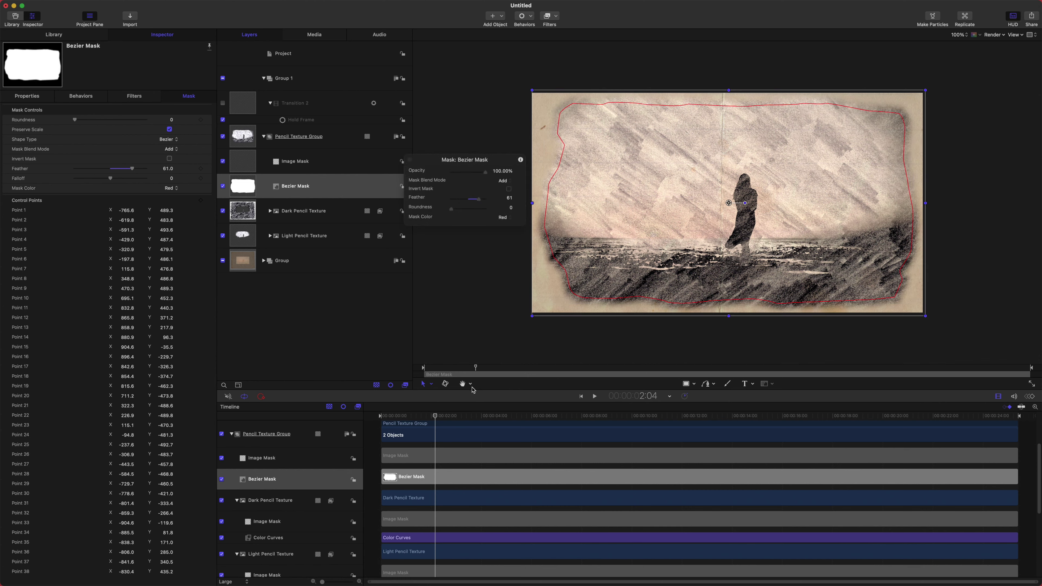
pyautogui.moveTo(464, 206); pyautogui.dragTo(486, 209)
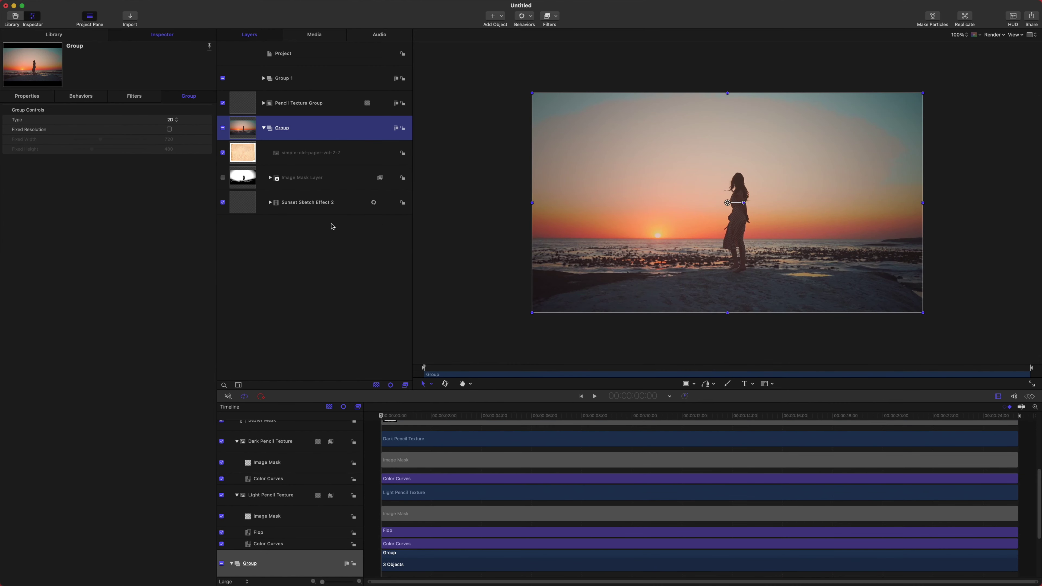
# Set the Sunset Sketch Effect 2 layer's Drop Zone Type to Drop Zone.
pyautogui.click(307, 207)
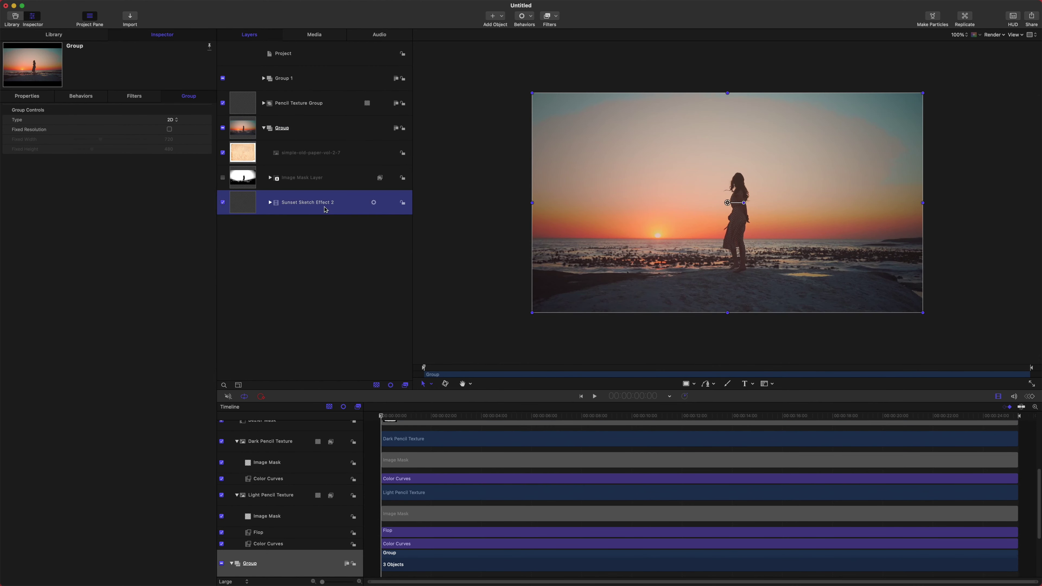
pyautogui.scroll(-3, 360, 452)
pyautogui.moveTo(411, 415)
pyautogui.mouseDown()
pyautogui.moveTo(477, 415)
pyautogui.moveTo(411, 416)
pyautogui.moveTo(427, 422)
pyautogui.mouseUp()
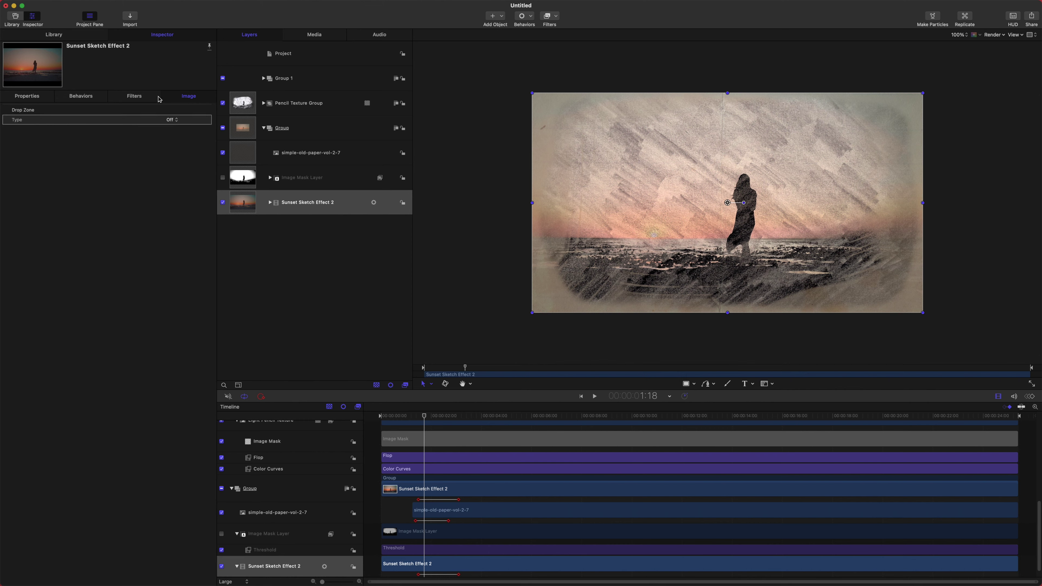
pyautogui.click(179, 120)
pyautogui.click(177, 128)
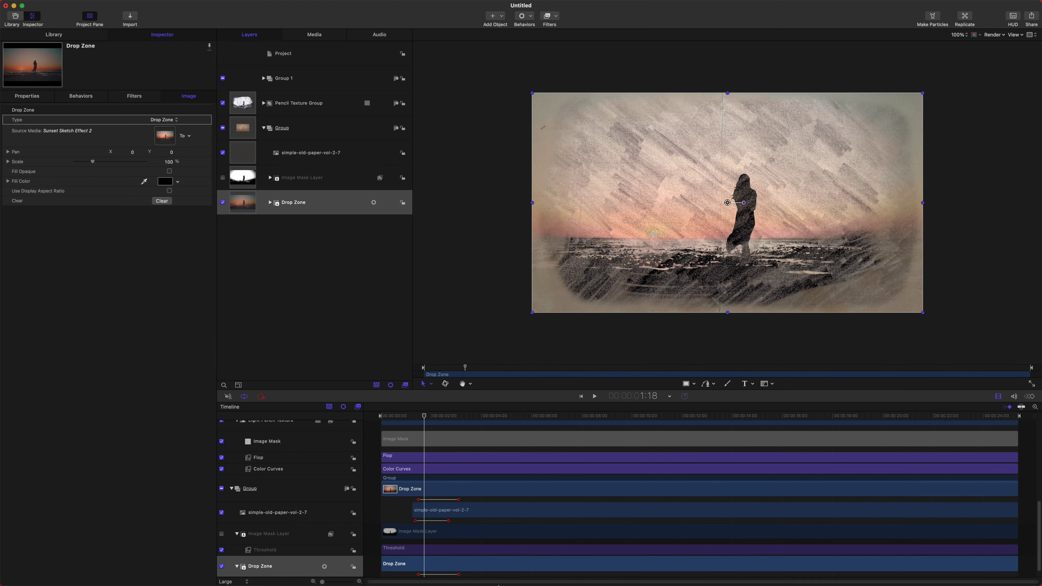
# Drag Sunset Sketch Effect.mov from Finder into the drop zone and scrub through the new footage.
pyautogui.click(400, 559)
pyautogui.moveTo(789, 242)
pyautogui.mouseDown()
pyautogui.moveTo(156, 200)
pyautogui.moveTo(164, 138)
pyautogui.mouseUp()
pyautogui.click(779, 243)
pyautogui.moveTo(779, 243); pyautogui.dragTo(293, 202)
pyautogui.click(308, 258)
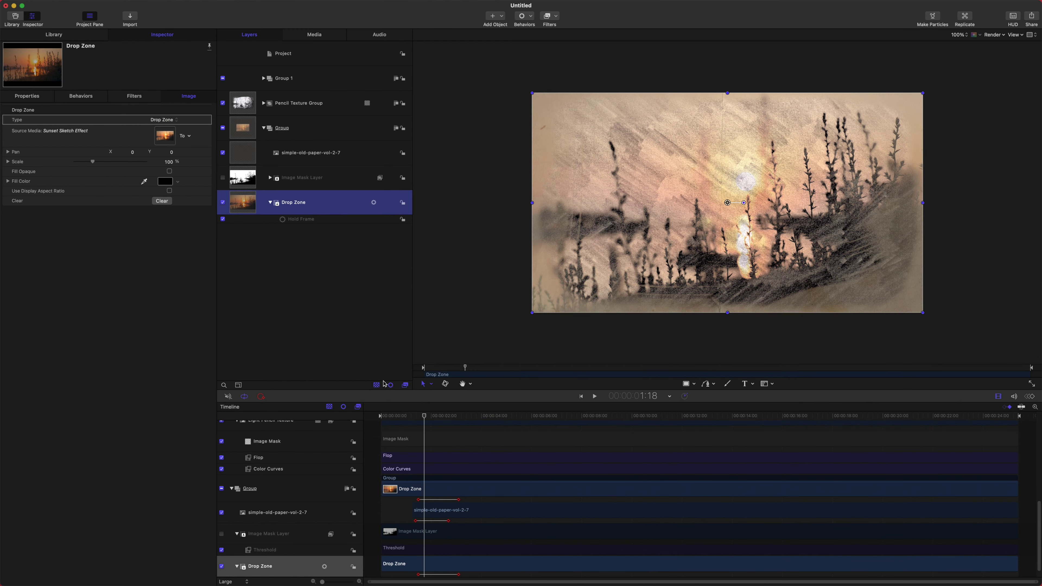
pyautogui.moveTo(424, 415)
pyautogui.mouseDown()
pyautogui.moveTo(459, 414)
pyautogui.moveTo(368, 423)
pyautogui.moveTo(519, 419)
pyautogui.moveTo(684, 398)
pyautogui.moveTo(396, 434)
pyautogui.mouseUp()
pyautogui.press('space')
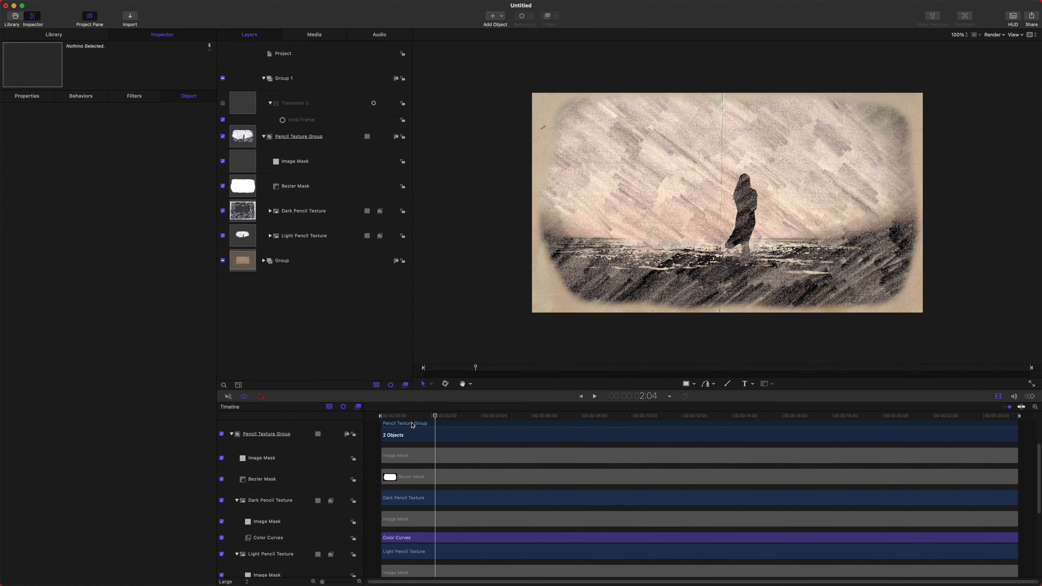
pyautogui.moveTo(428, 419); pyautogui.dragTo(349, 423)
pyautogui.press('space')
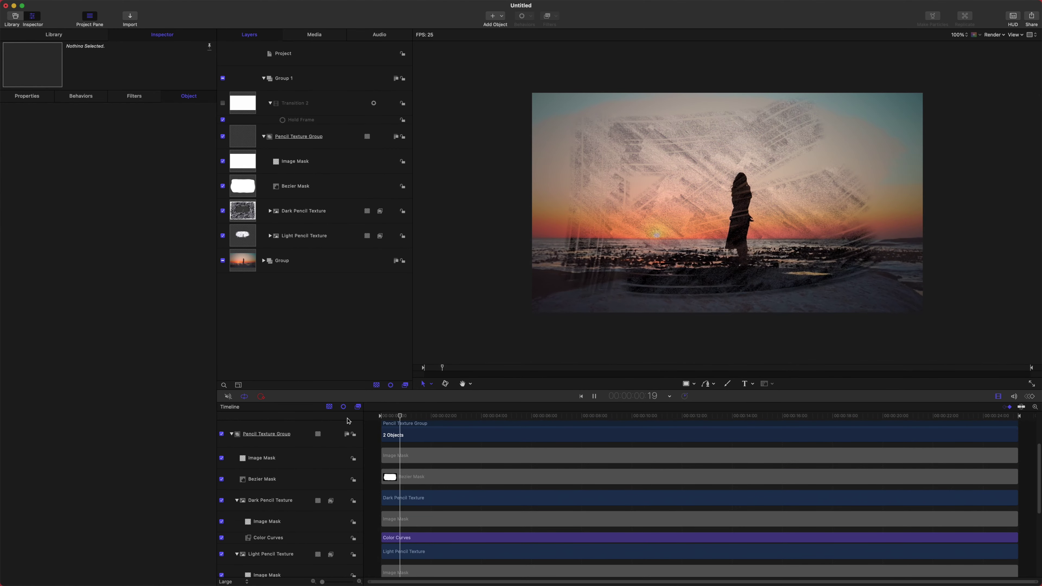